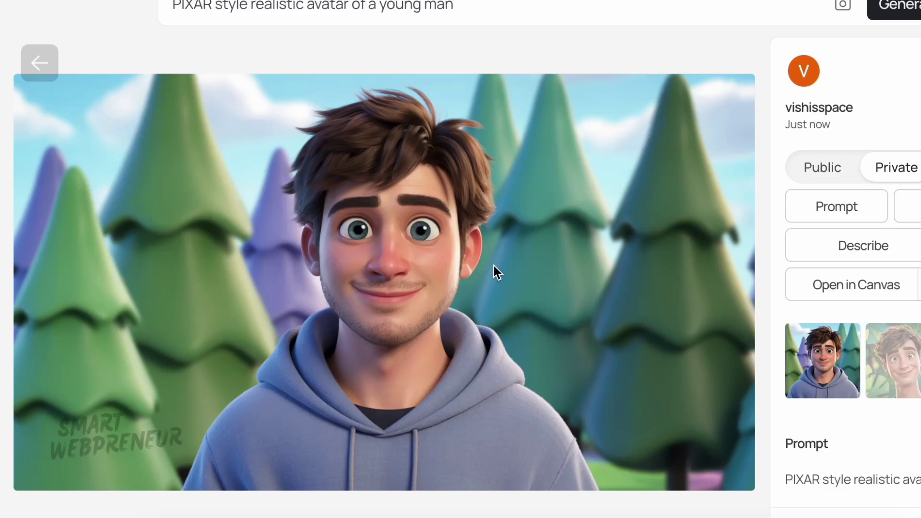
Switch to Canva and apply BG Remover to the "young man pixar" image
scroll(494, 266, down, 2)
scroll(493, 263, up, 2)
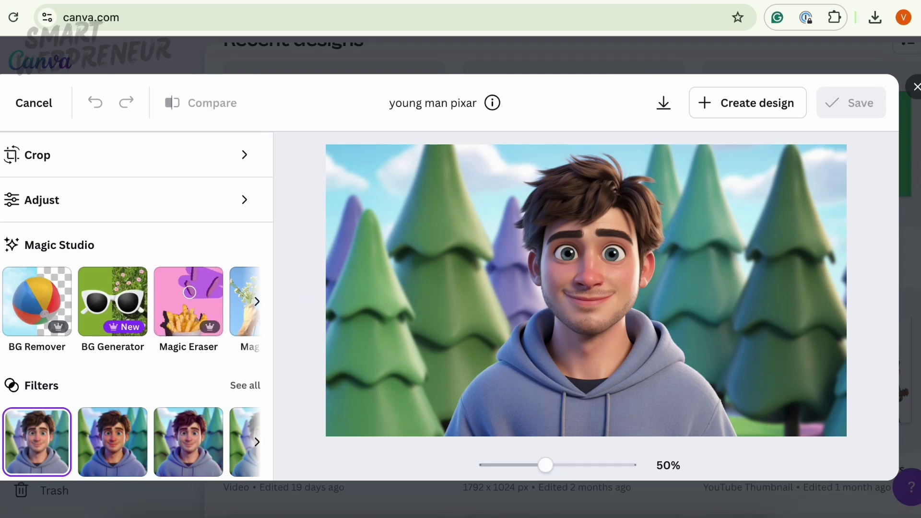
click(41, 302)
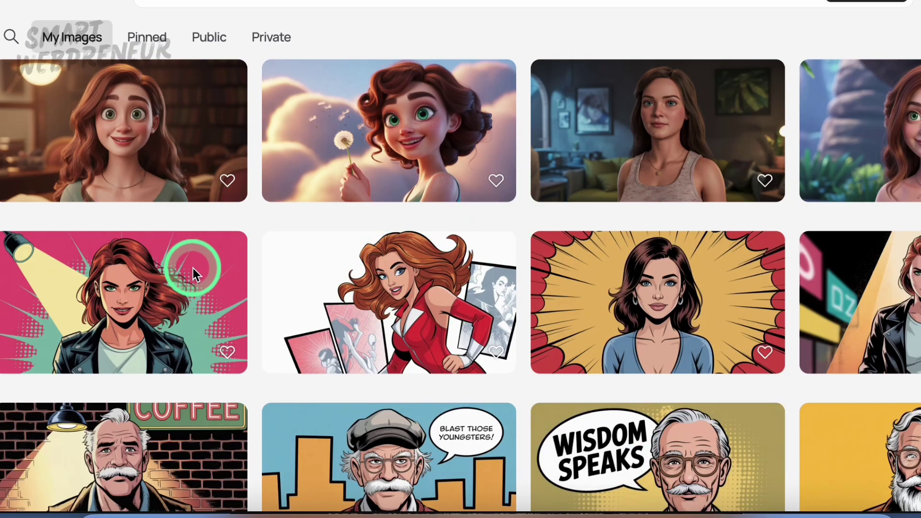
Open the portrait of the red-haired woman with a rose from My Images in Ideogram and view its other variations
scroll(193, 269, down, 3)
scroll(193, 268, down, 15)
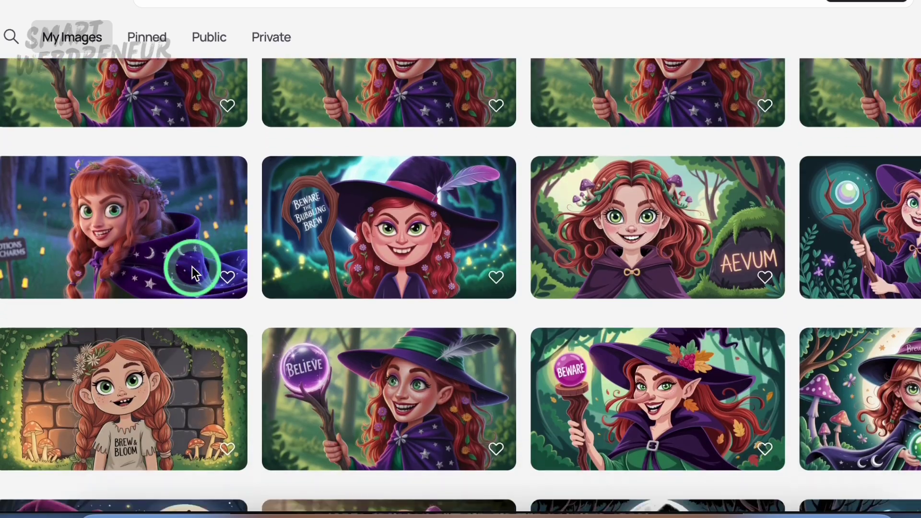
scroll(192, 269, down, 5)
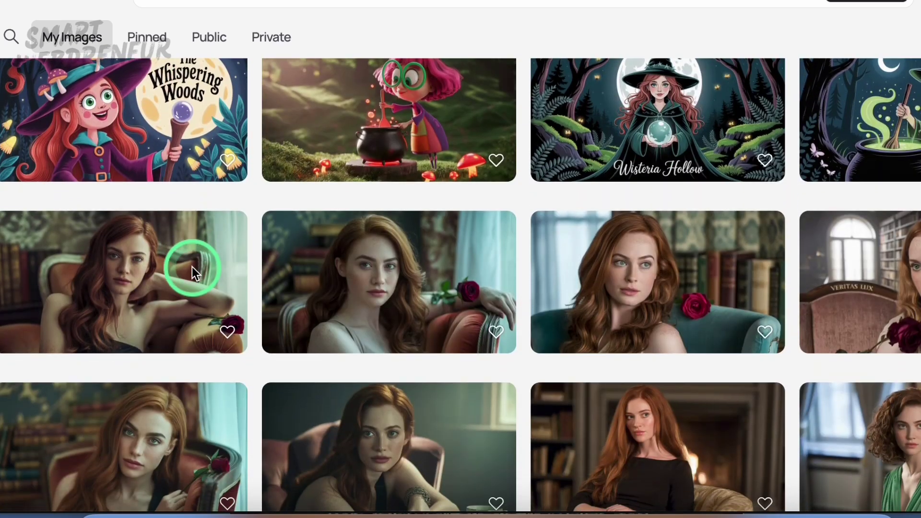
click(376, 275)
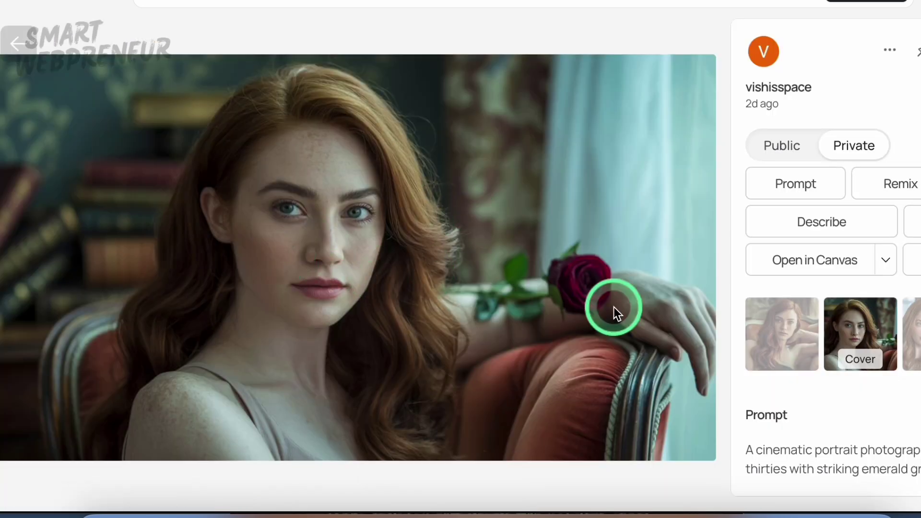
click(913, 330)
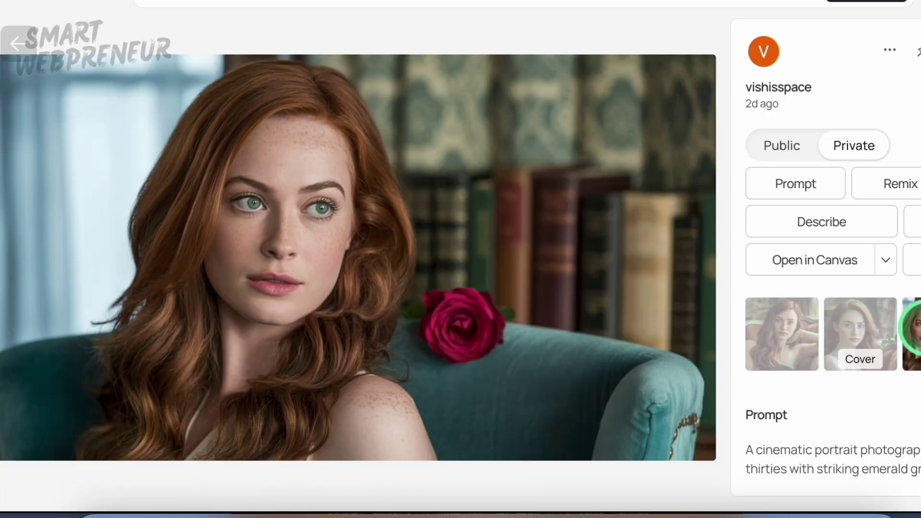
click(918, 333)
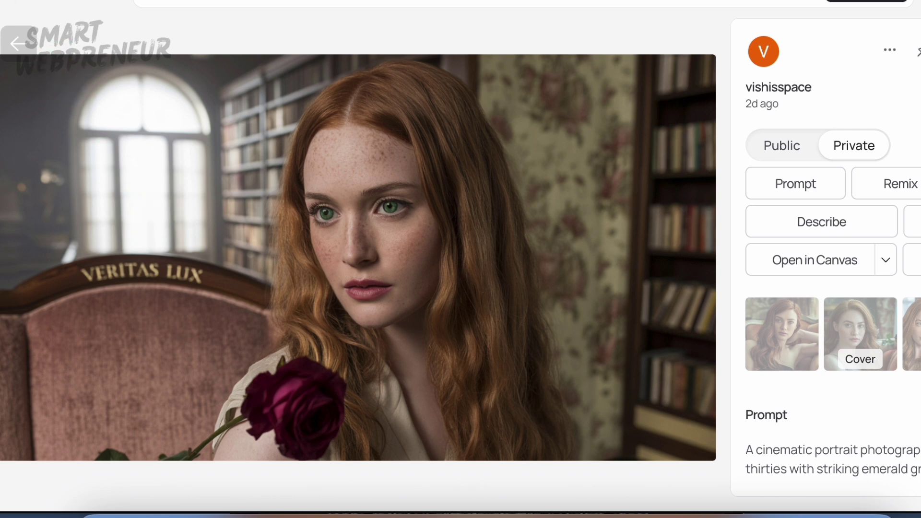
Return to the My Images gallery and browse the images further down
click(11, 43)
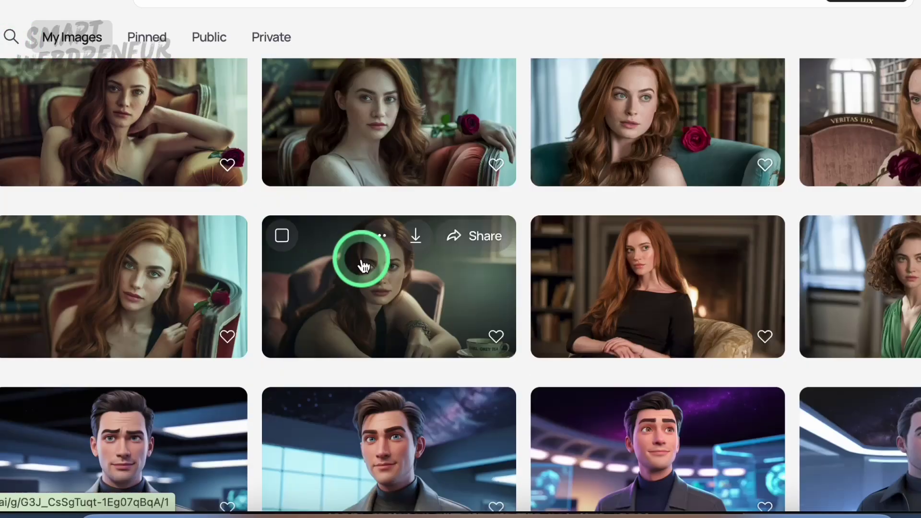
scroll(363, 265, down, 5)
click(183, 182)
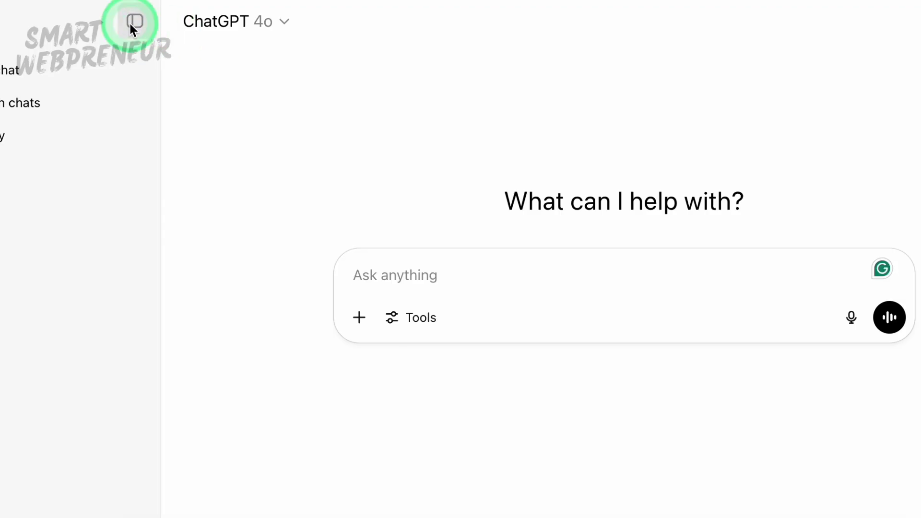
Switch to ChatGPT and create an image from the prompt "freindly professional looking guy in his 30's, warm smile"
click(131, 23)
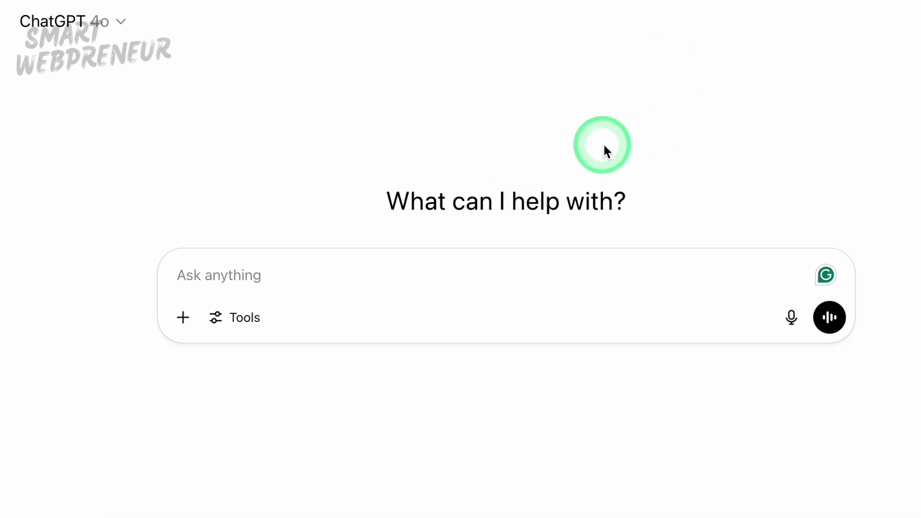
click(397, 278)
text(freindly professional looking guy in his 30's, warm smile)
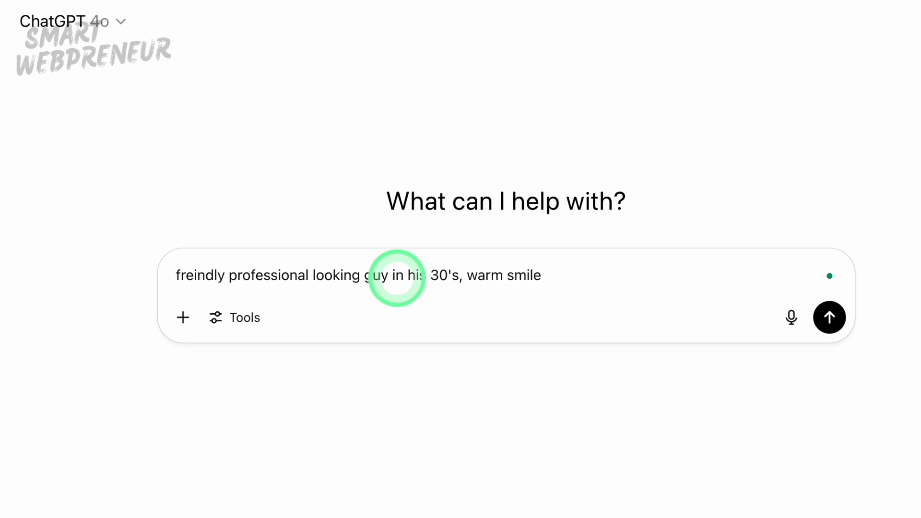
click(242, 315)
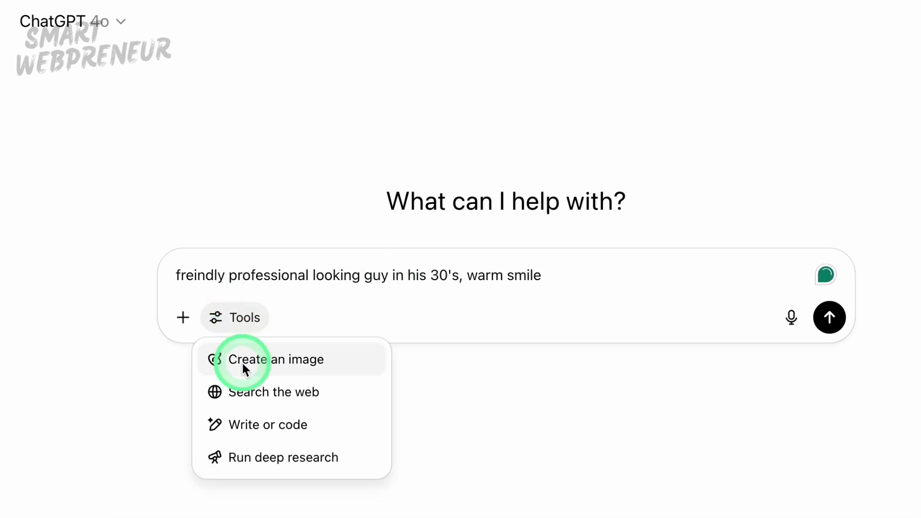
click(244, 368)
click(829, 318)
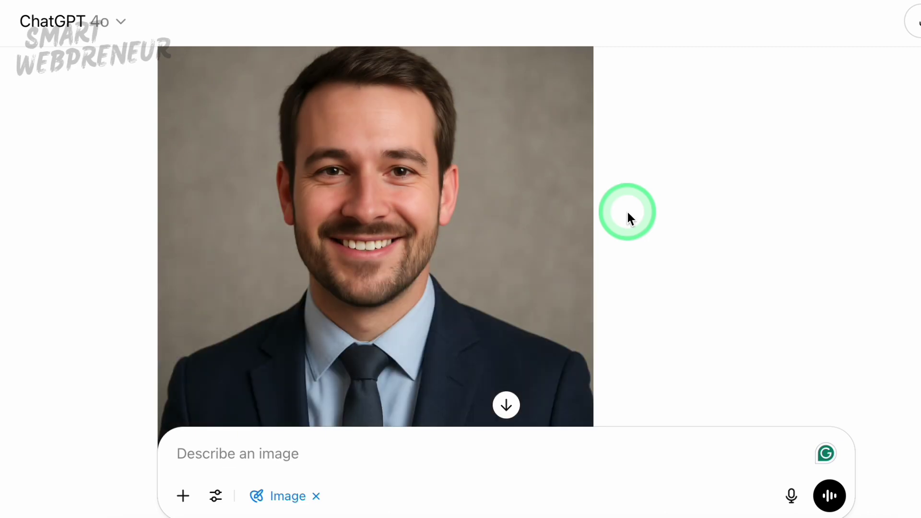
Examine the generated portrait of the man in the suit down to its lower edge
click(433, 197)
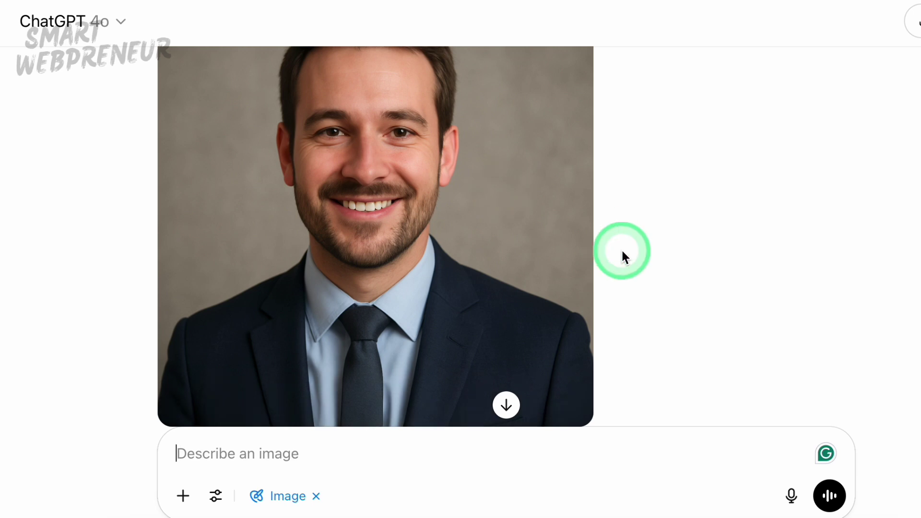
scroll(622, 257, down, 2)
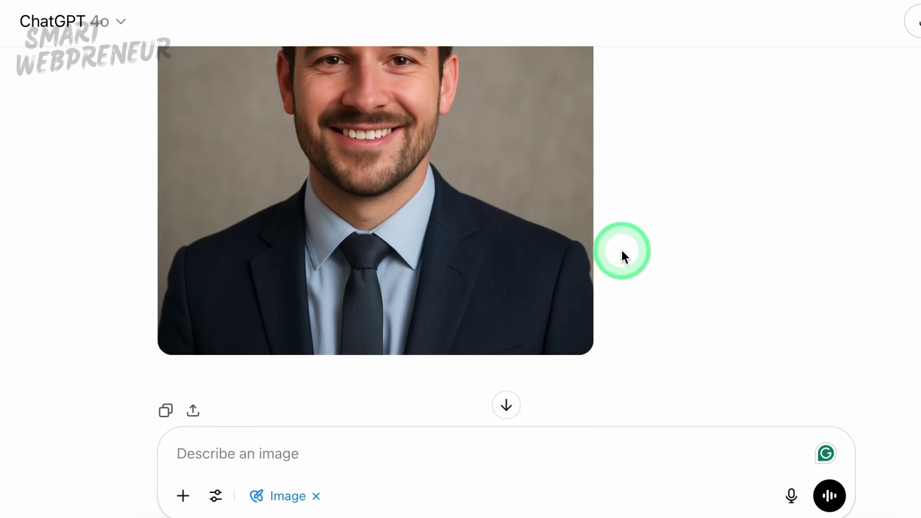
scroll(622, 252, down, 3)
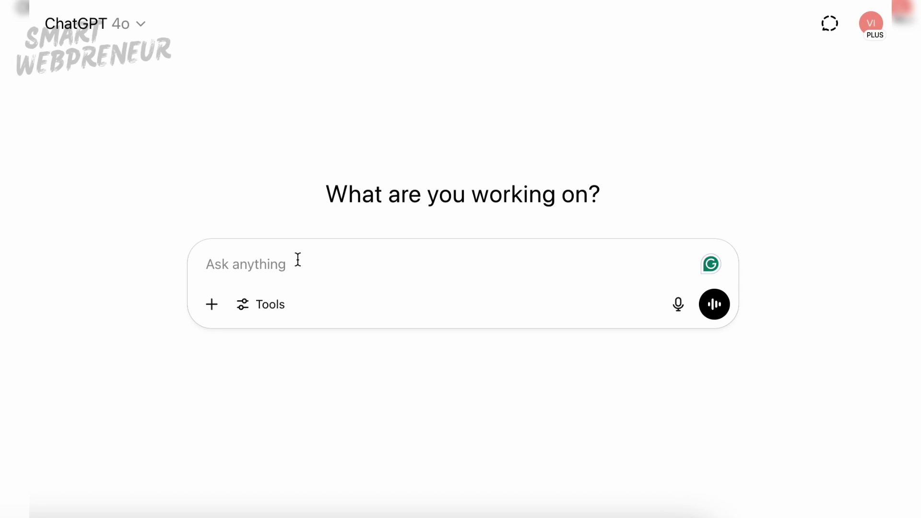
Ask for 5 AI image generator prompts for a Pixar style character, male in his 30's
text(I want t)
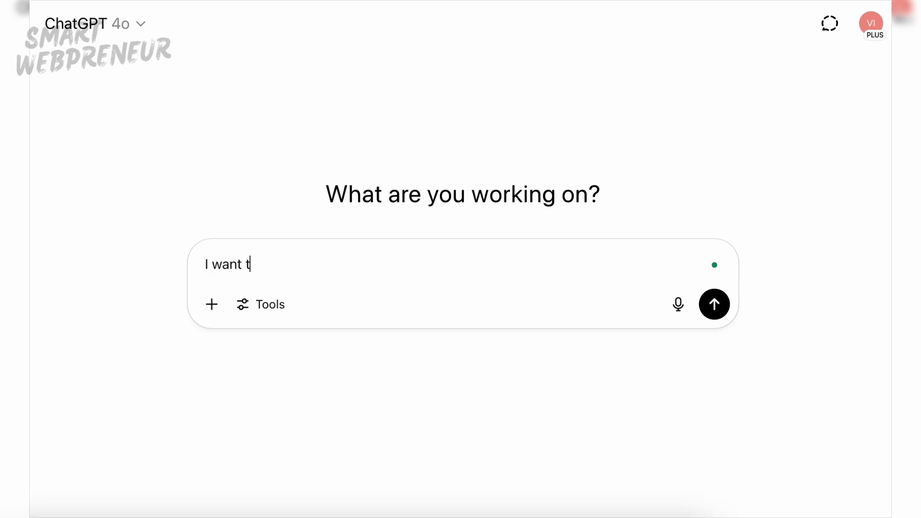
text(o create an image using an AI image generator. )
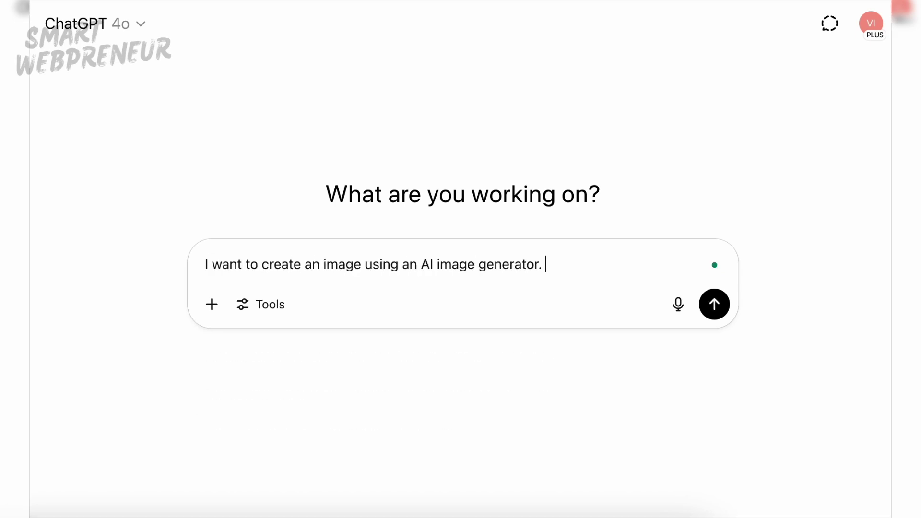
text(The image is of a Pixar style character)
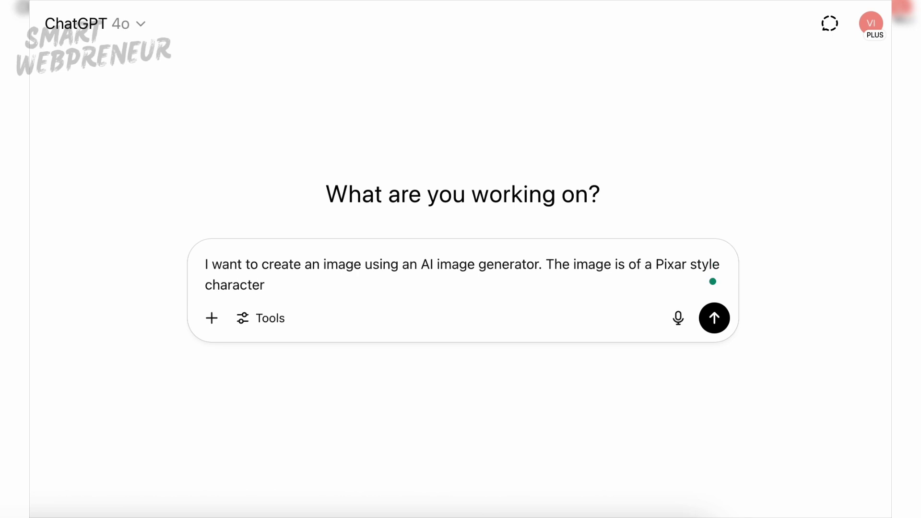
text(, male in his 30's. Please give me 5 AI prompts for this.)
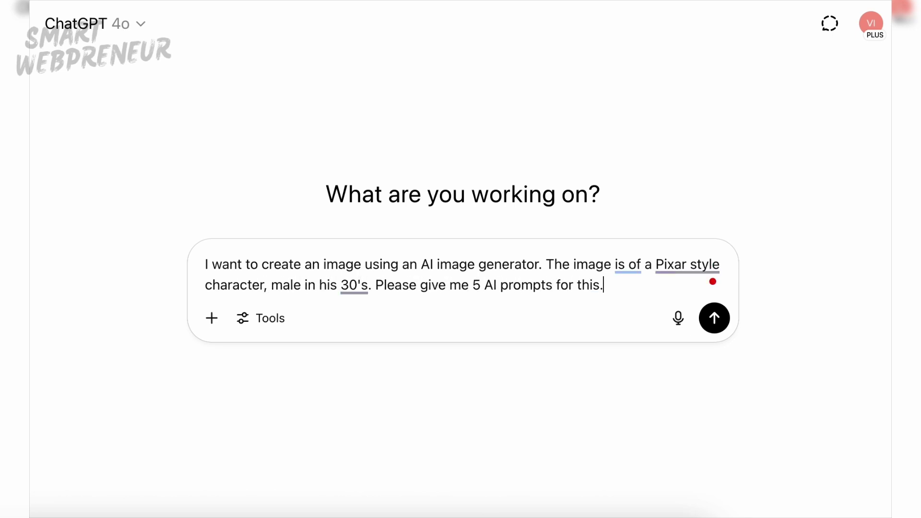
key(Return)
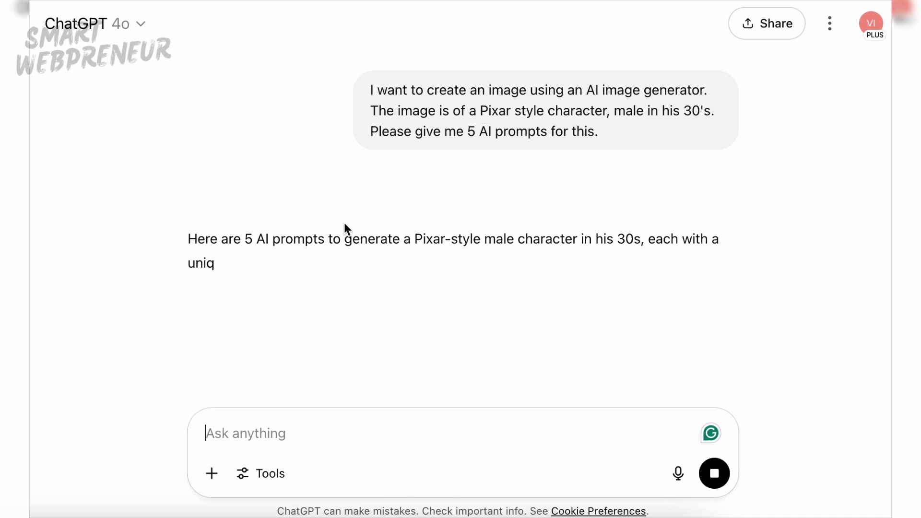
Read through the suggested Pixar-style character prompts in the reply
scroll(487, 245, down, 5)
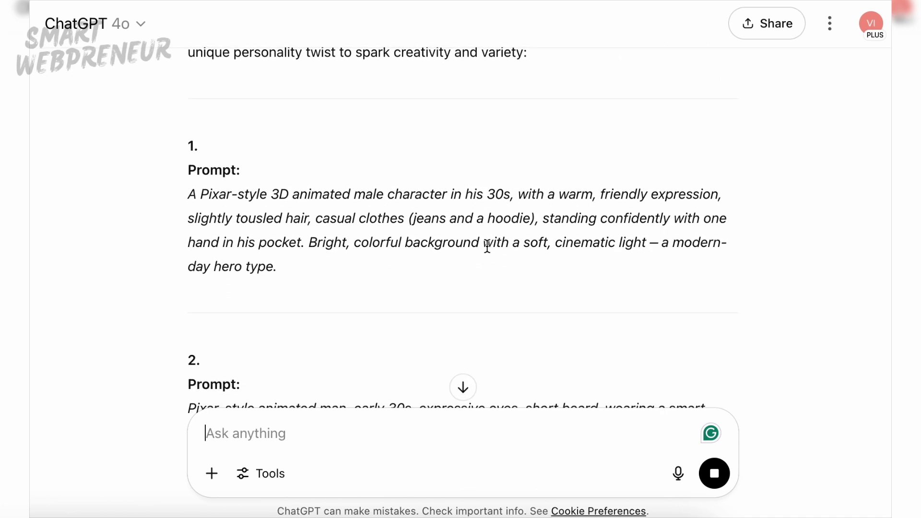
scroll(367, 258, down, 4)
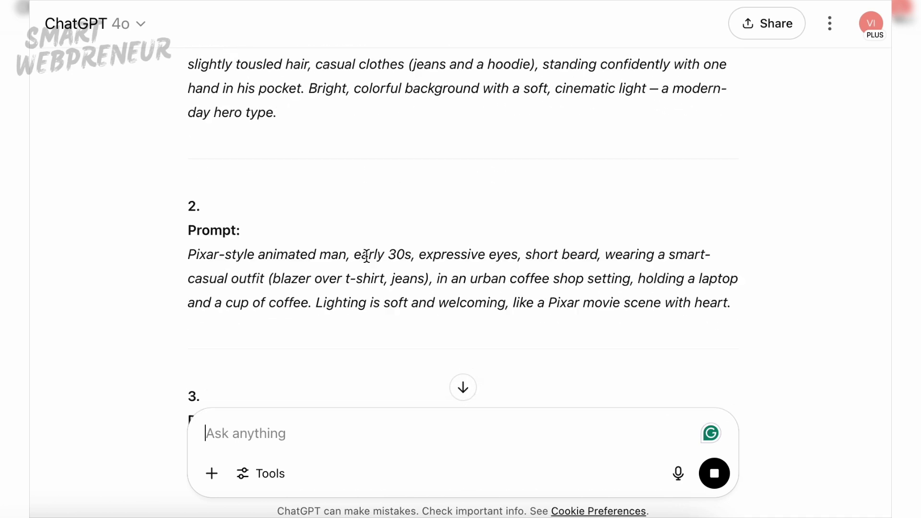
scroll(366, 257, down, 3)
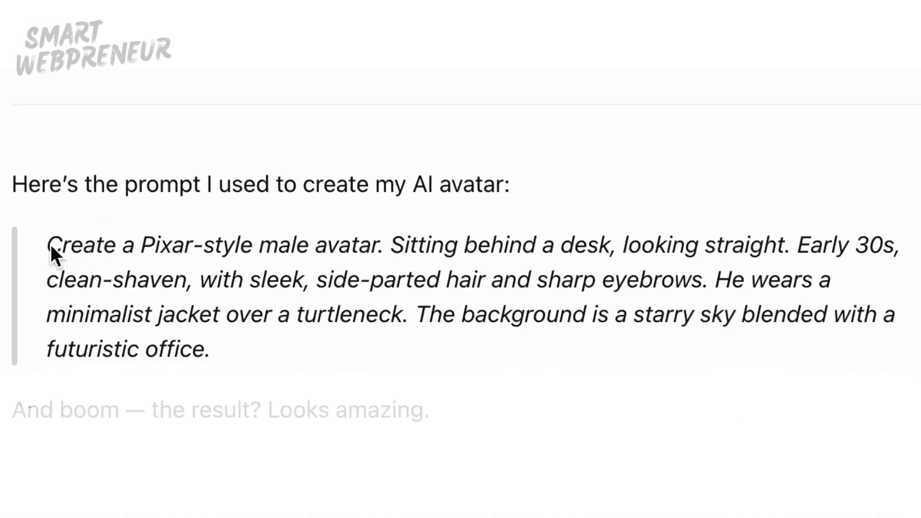
Select the whole avatar prompt, from "Create a Pixar-style male avatar" through "futuristic office."
double_click(84, 254)
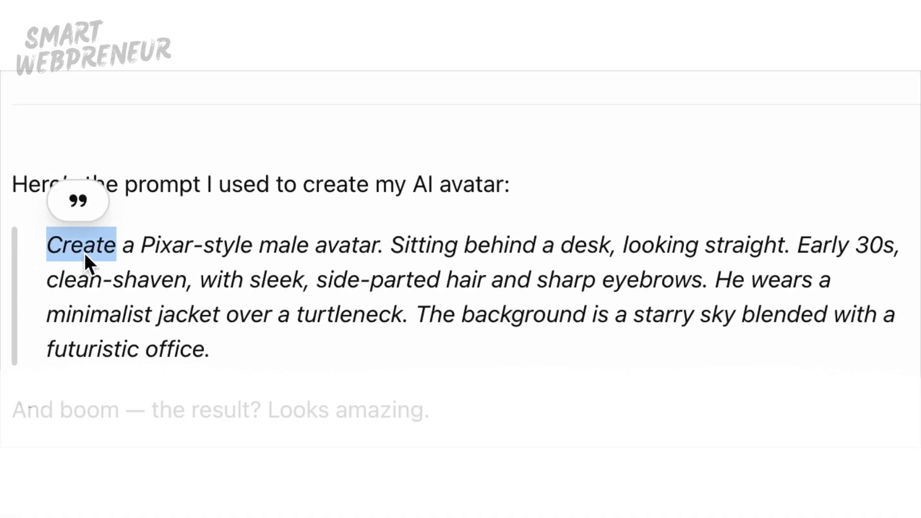
click(52, 244)
drag(47, 242, 327, 338)
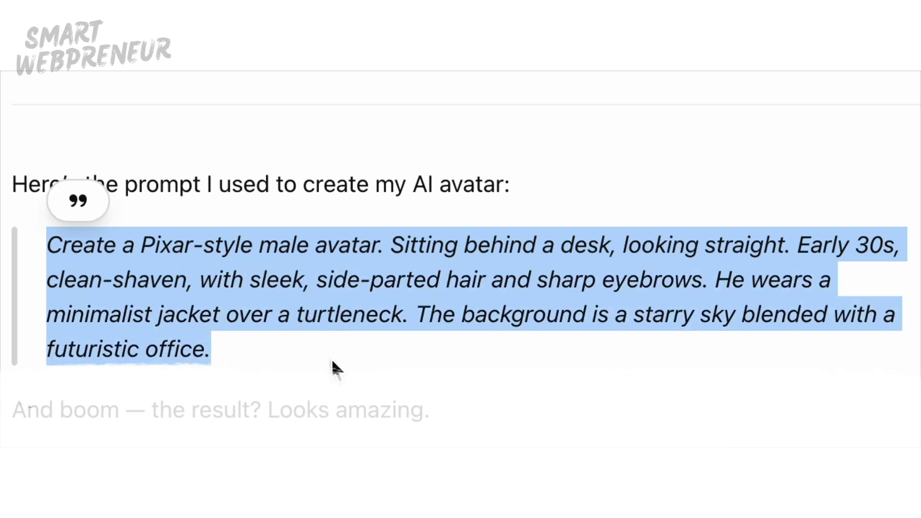
click(407, 362)
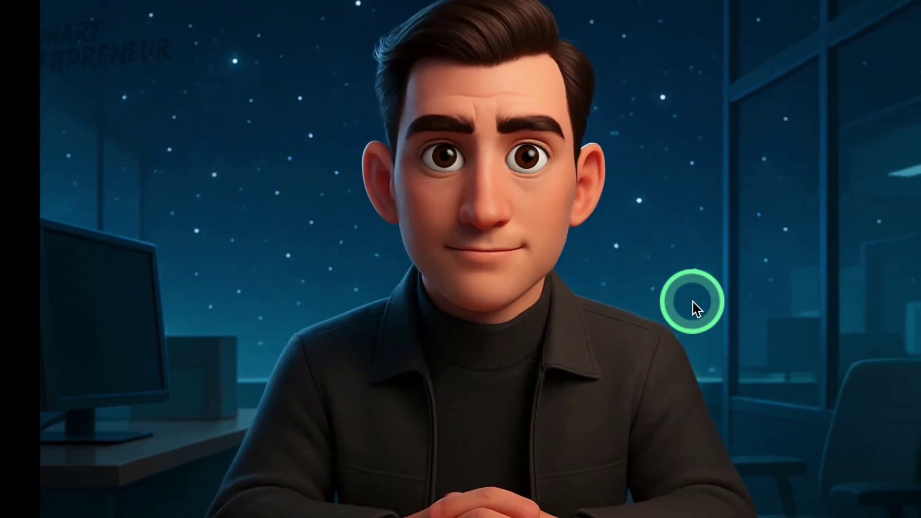
Save the image of the Pixar-style man in the dark jacket and turtleneck
right_click(732, 279)
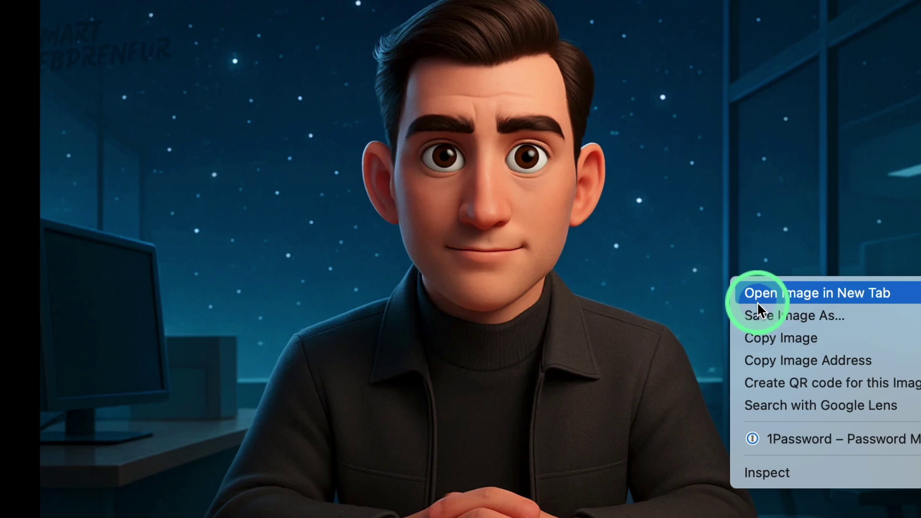
click(728, 312)
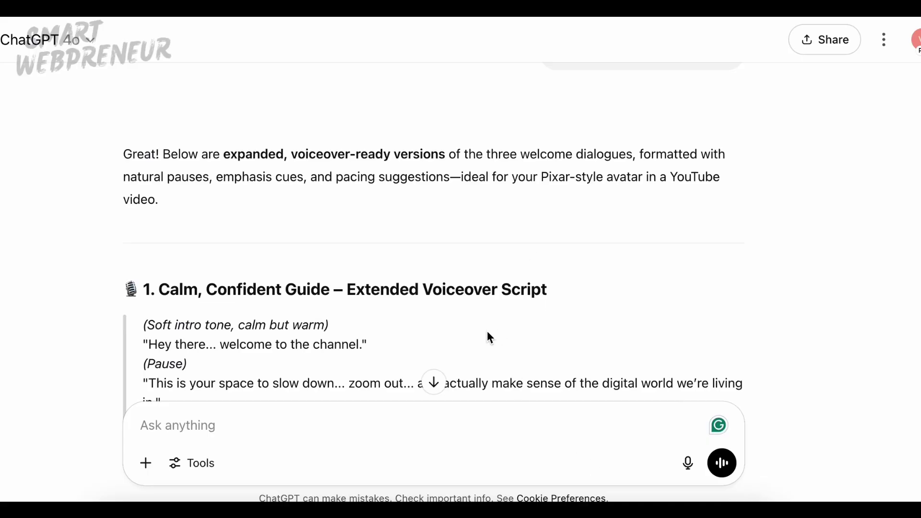
Review the extended voiceover scripts and select dialogue from script 2, Thoughtful Strategist, starting at "Welcome back, friends."
scroll(487, 330, down, 5)
scroll(487, 331, down, 6)
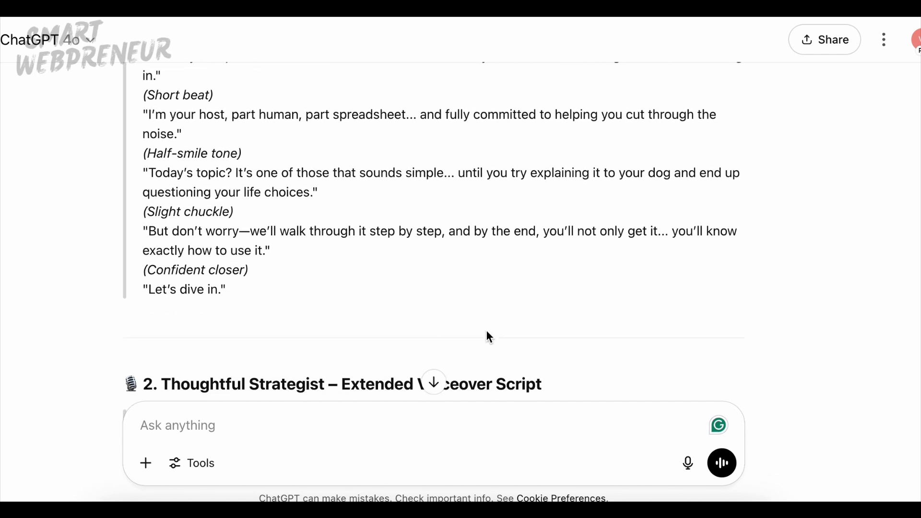
scroll(519, 251, down, 9)
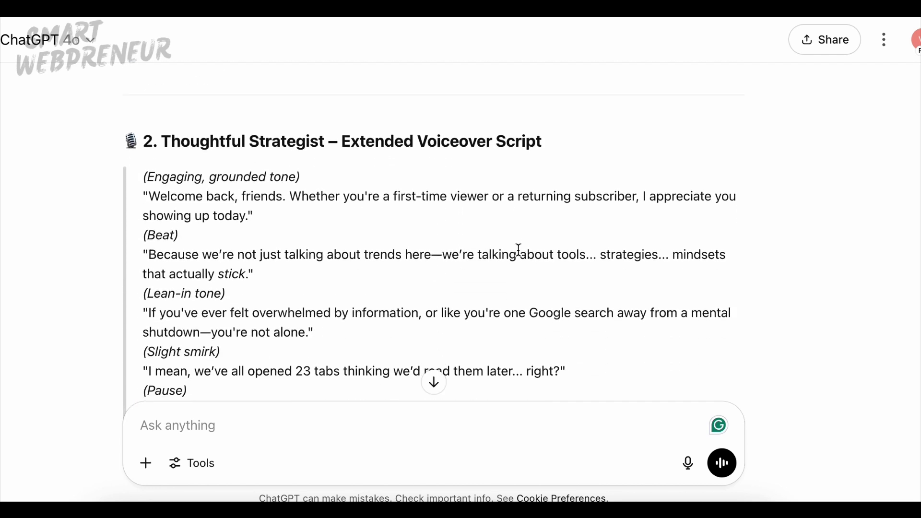
scroll(520, 256, down, 3)
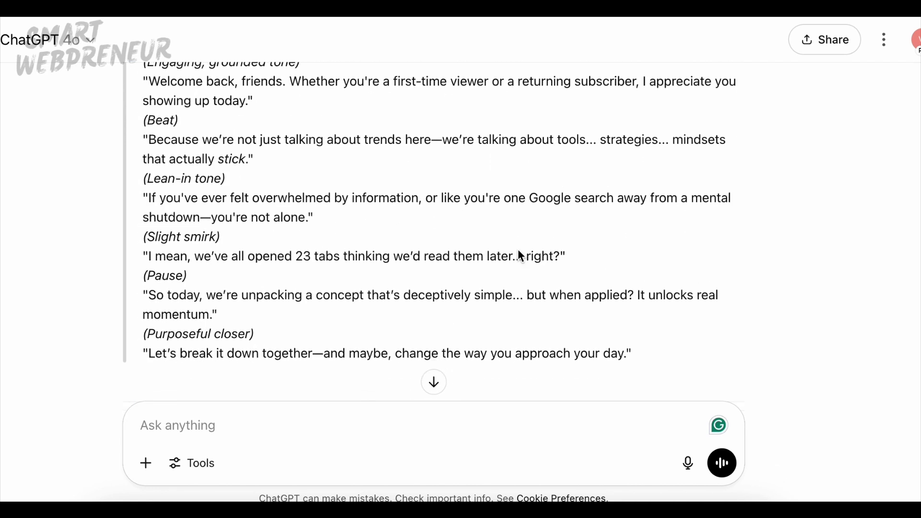
scroll(287, 201, up, 1)
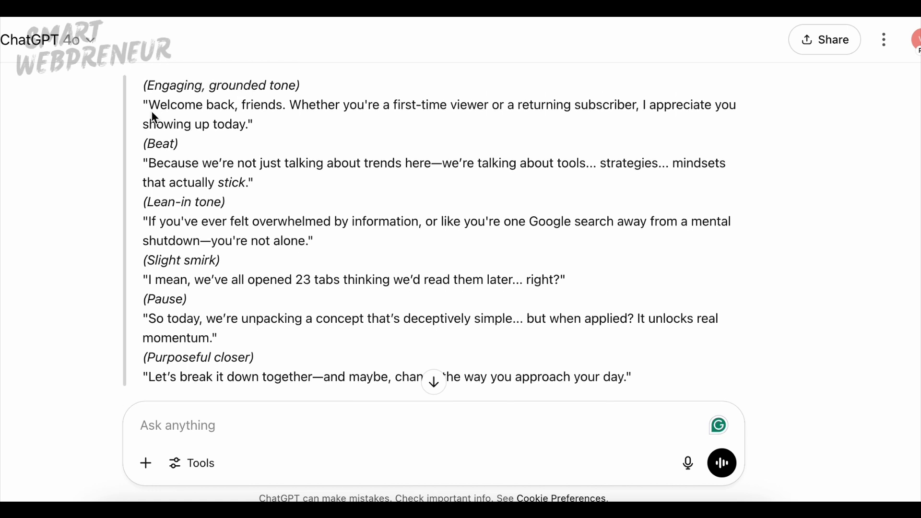
drag(148, 105, 504, 318)
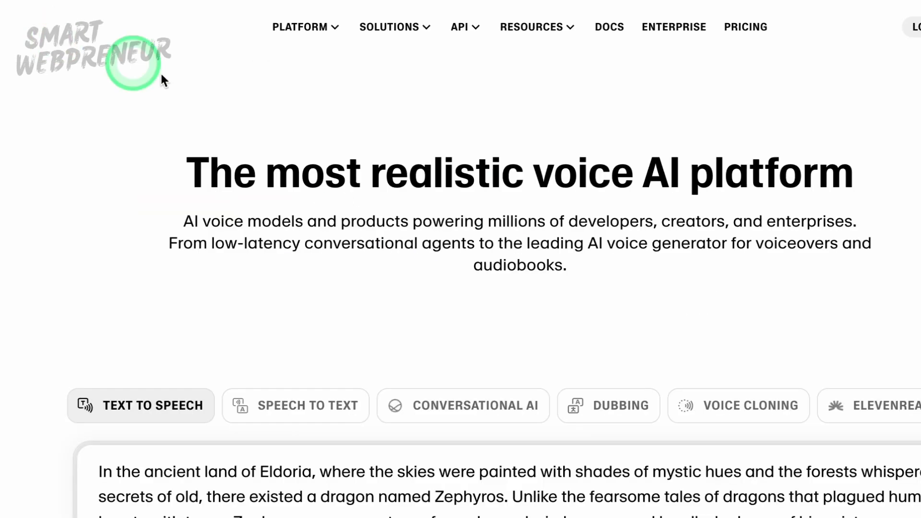
Open Text to Speech in ElevenLabs and enter the voiceover script, from "Hey there... welcome to the channel." through "Let's dive in."
scroll(338, 238, down, 10)
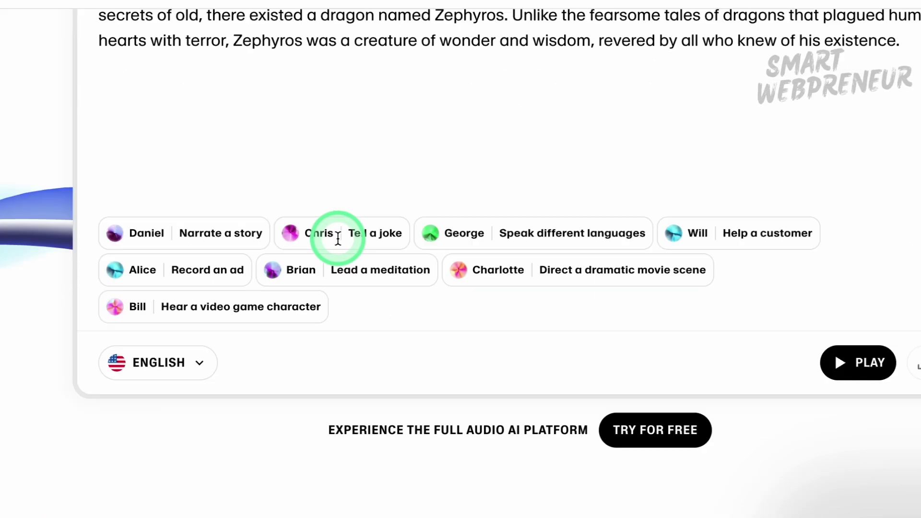
click(862, 282)
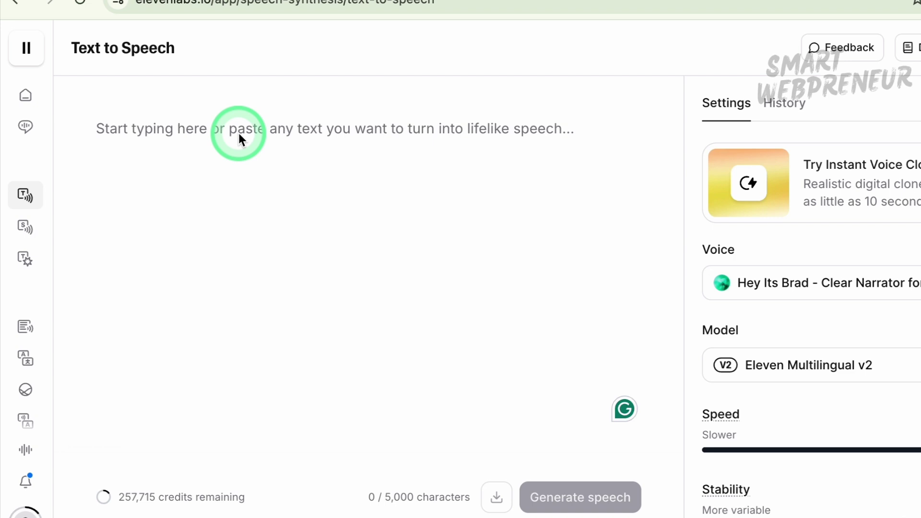
text(Hey there... welcome to the channel.  This is your space to slow down... zoom out... and actually make sense of the digital world we’re living in.  I’m your host, part human, part spreadsheet... and fully committed to helping you cut through the noise.  Today’s topic? It’s one of those that sounds simple... until you try explaining it to your dog and end up questioning your life choices.  But don’t worry—we’ll walk through it step by step, and by the end, you’ll not only get it... you’ll know exactly how to use it.  Let’s dive in.")
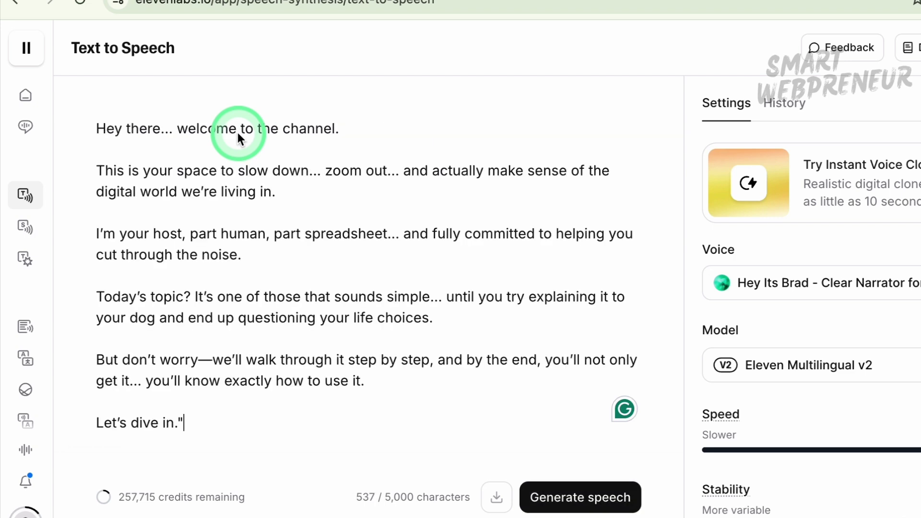
scroll(310, 284, down, 1)
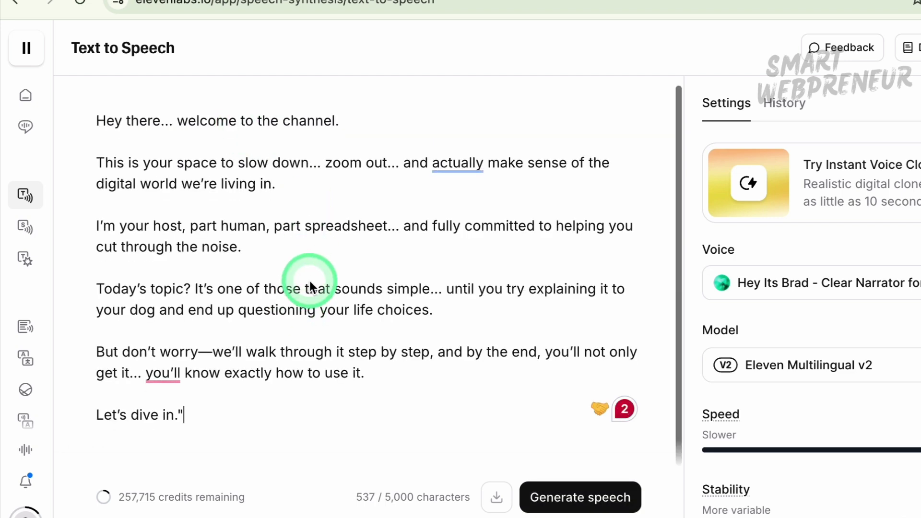
scroll(309, 283, up, 1)
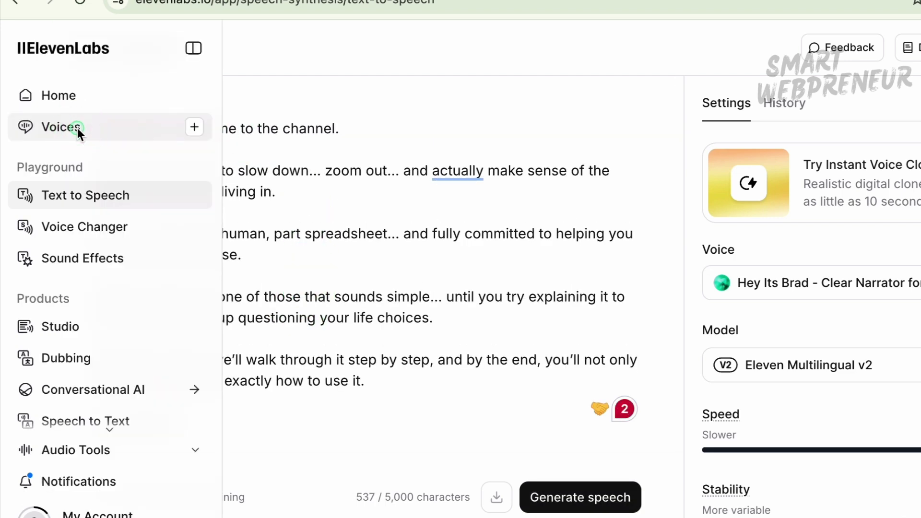
Browse the trending voices and curated collections in the voice library, and preview the Amelia voice
click(77, 133)
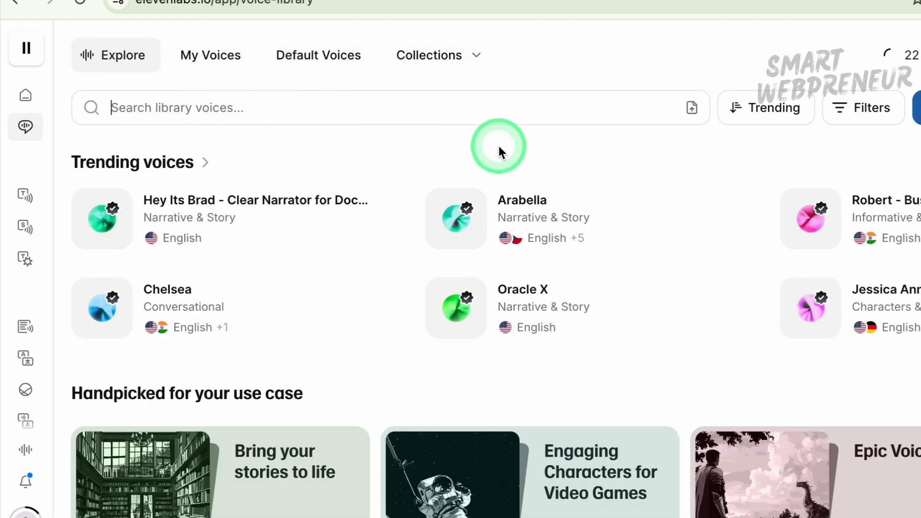
scroll(498, 145, down, 1)
scroll(499, 149, down, 10)
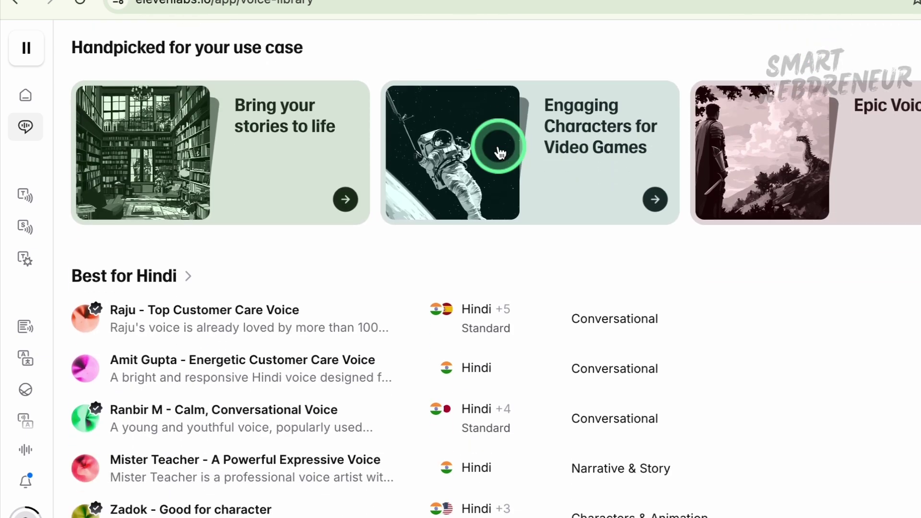
scroll(500, 152, down, 6)
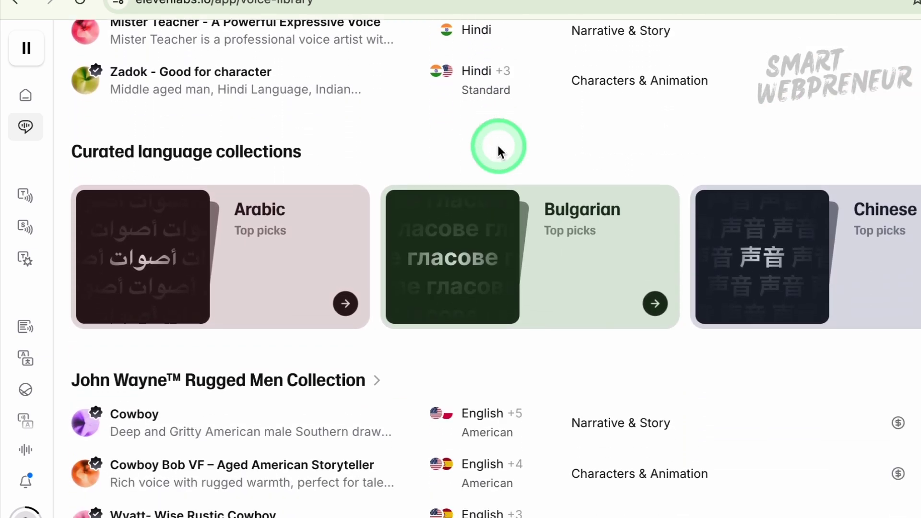
scroll(498, 145, down, 2)
mouse_move(103, 264)
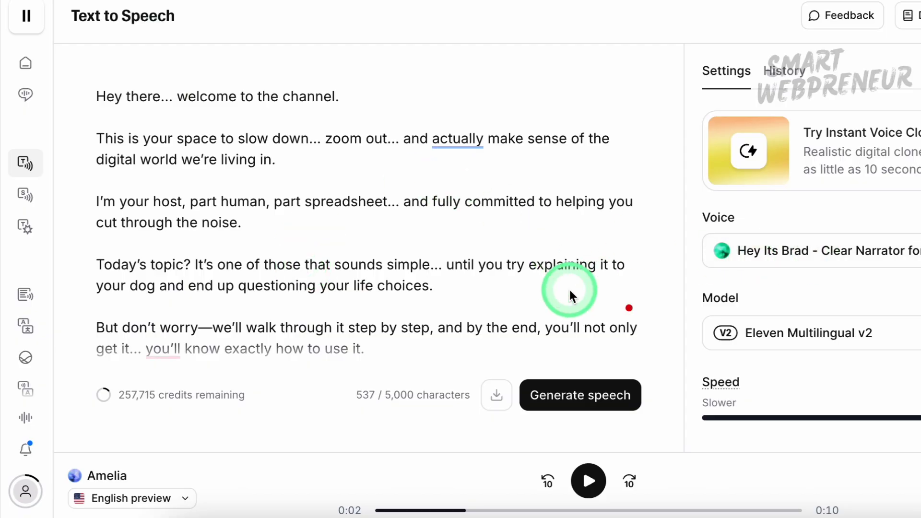
Generate the script's speech with the Hey Its Brad - Clear Narrator for Documentary voice, listen to part of it and pause playback
click(588, 394)
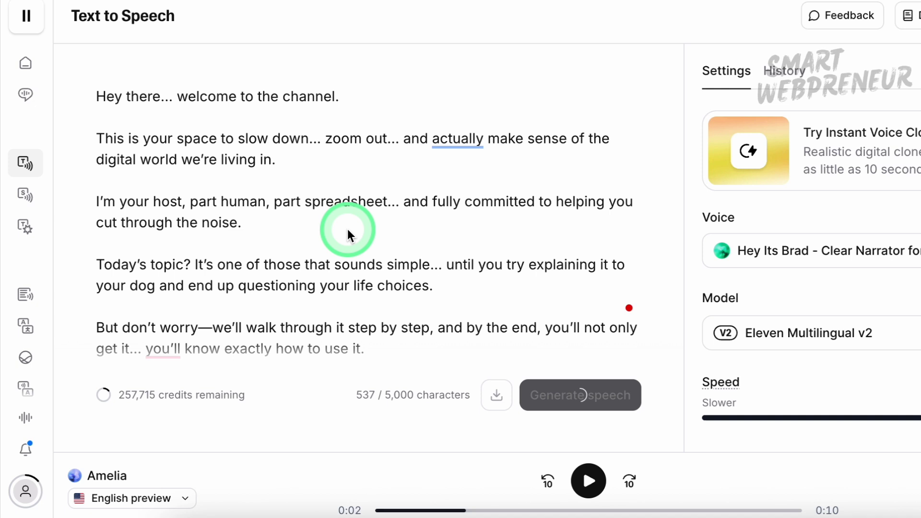
scroll(421, 213, down, 1)
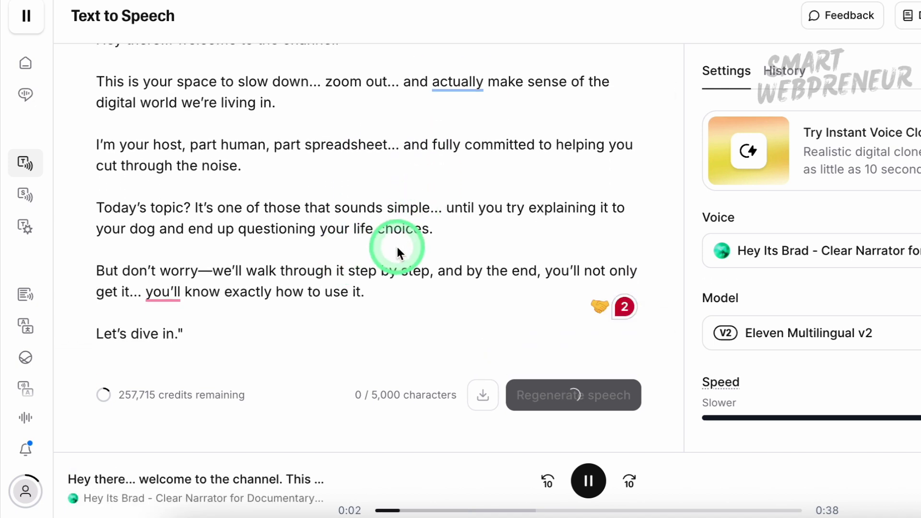
scroll(411, 249, up, 1)
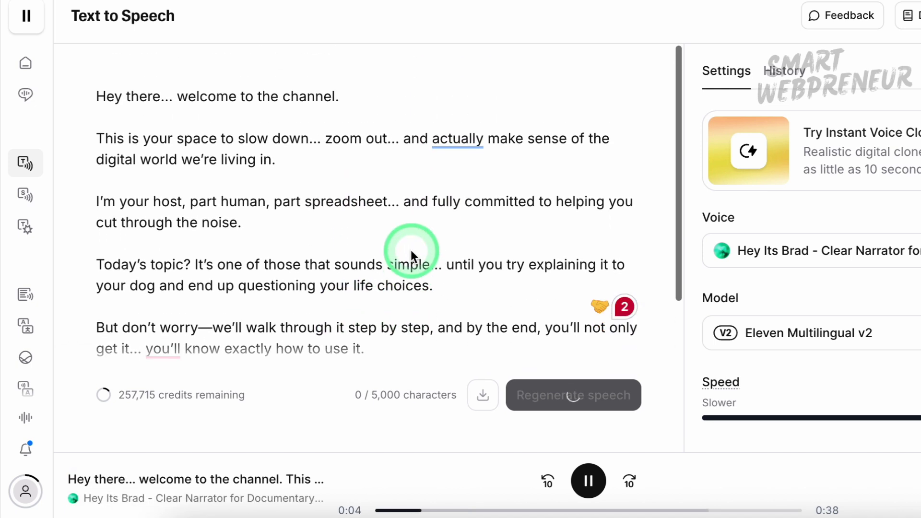
scroll(411, 249, down, 1)
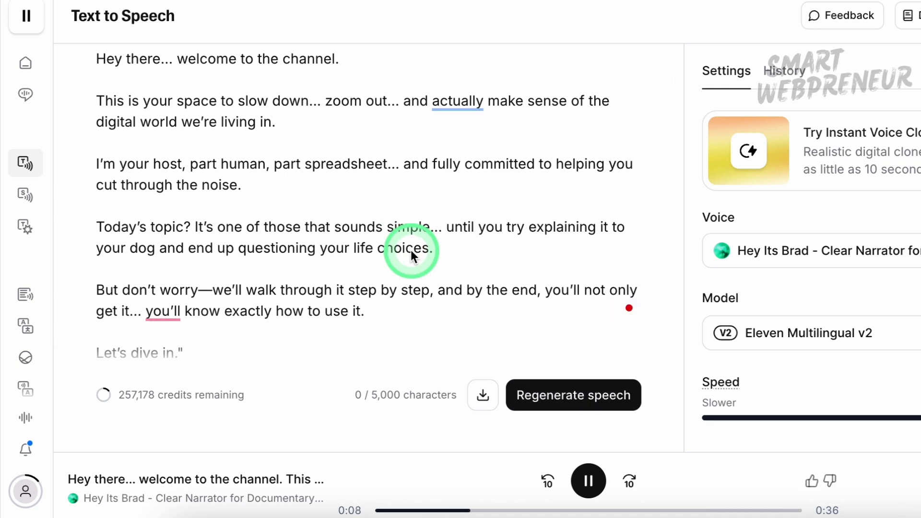
scroll(411, 249, down, 1)
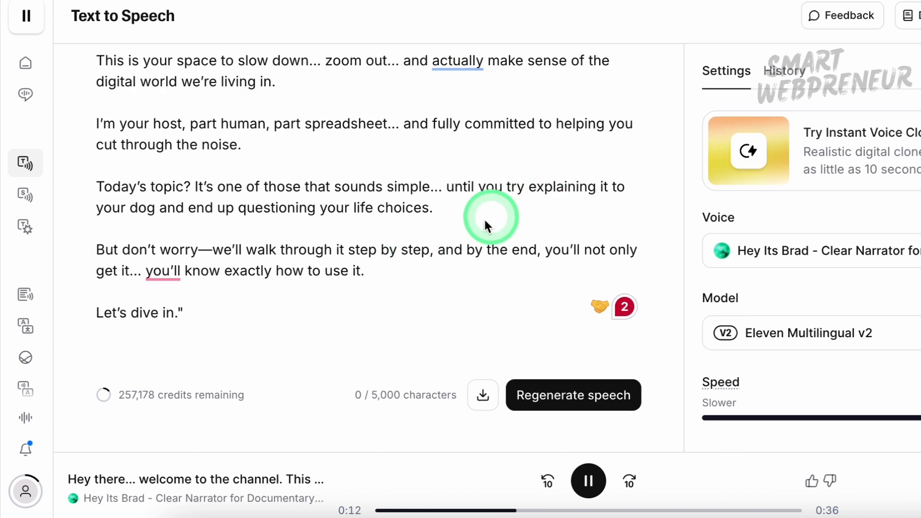
scroll(482, 221, up, 2)
scroll(476, 221, down, 2)
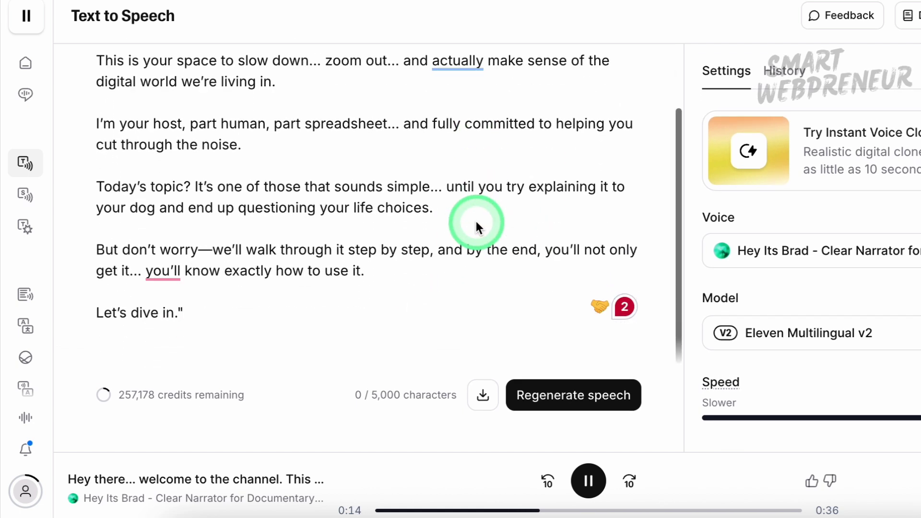
click(588, 481)
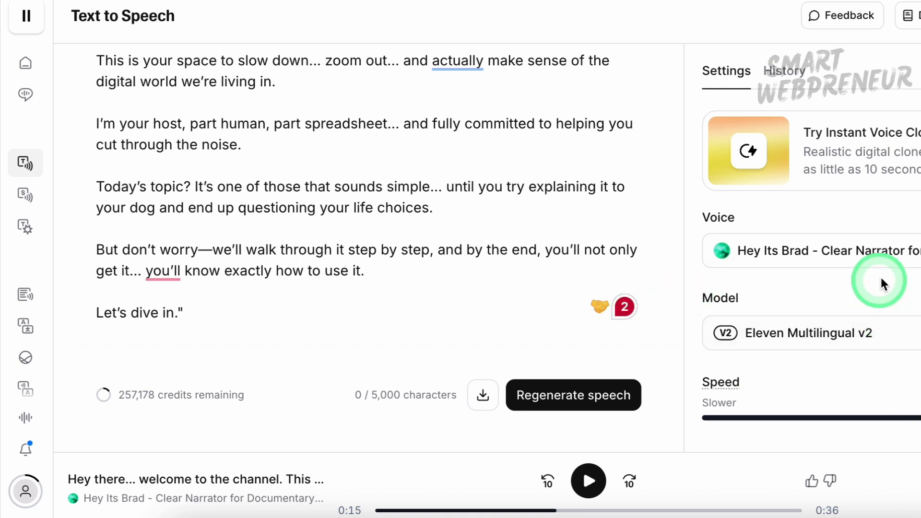
Start downloading the generated voiceover audio to the AI Talking Avatar folder and cancel the save
scroll(298, 240, up, 3)
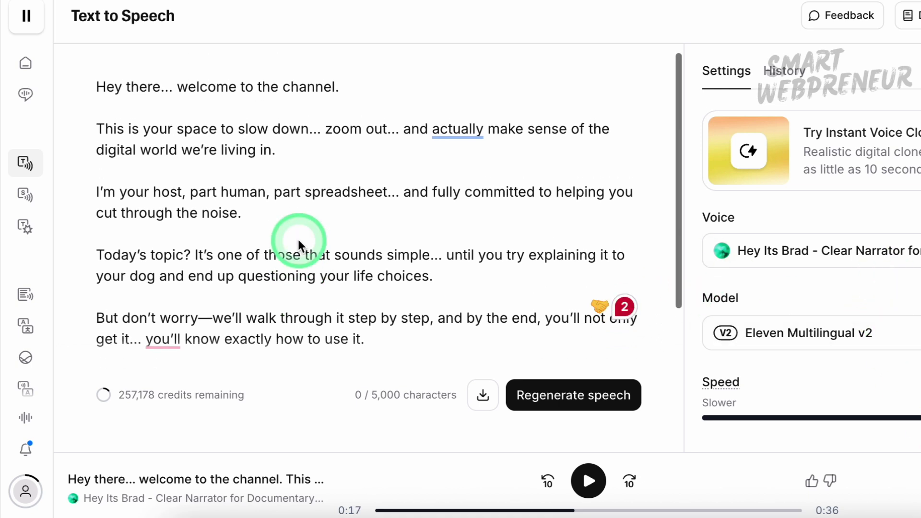
click(289, 155)
scroll(295, 223, down, 2)
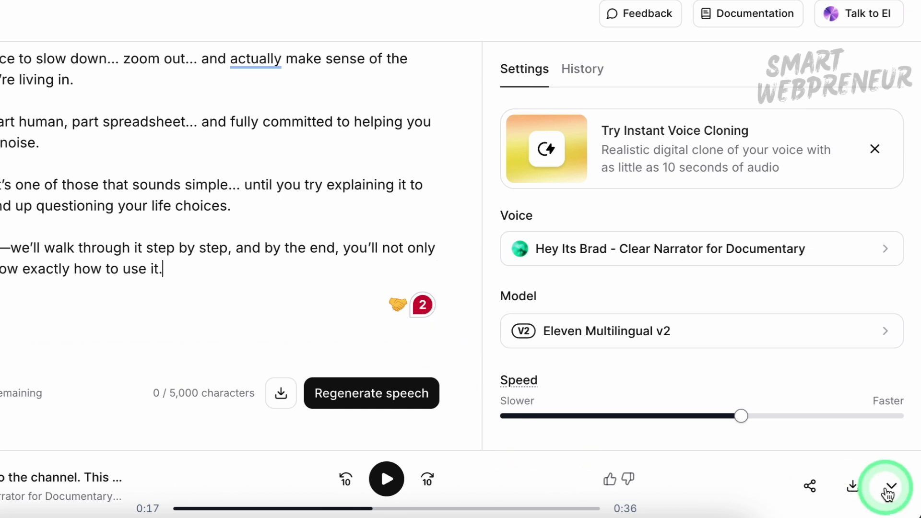
click(853, 486)
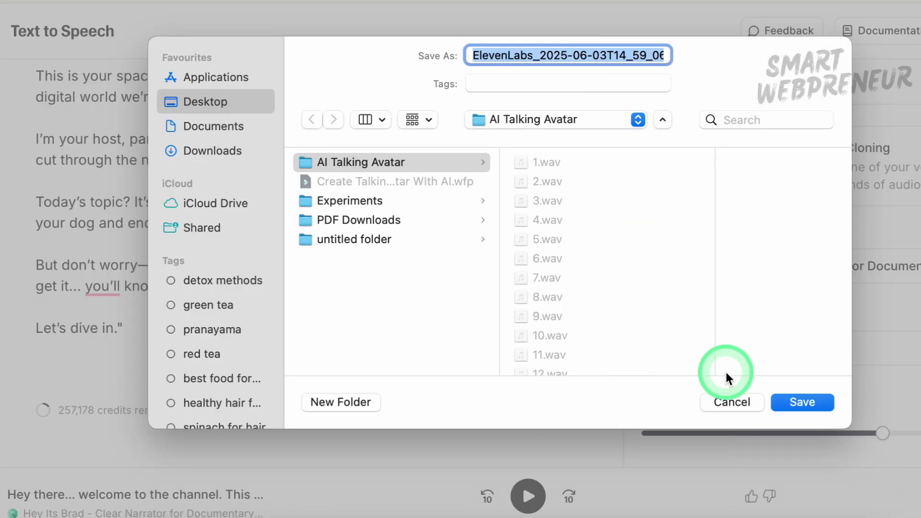
click(745, 404)
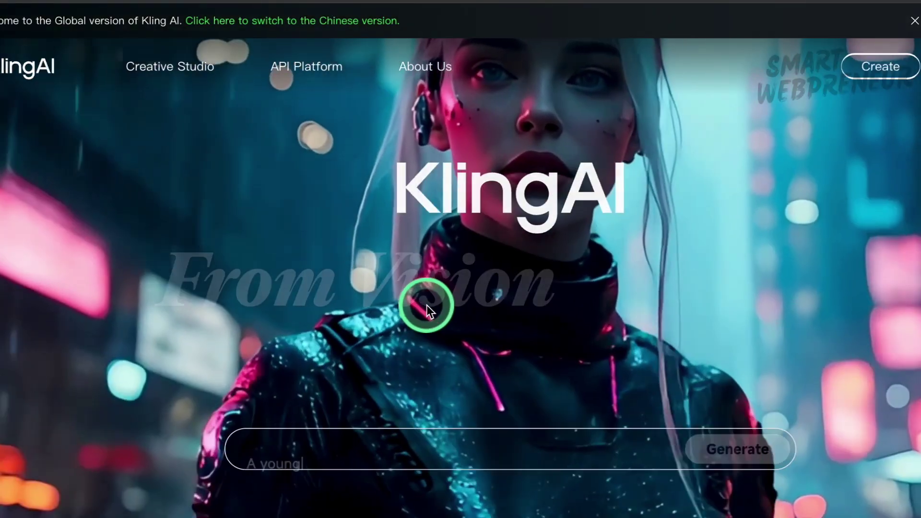
scroll(425, 427, down, 2)
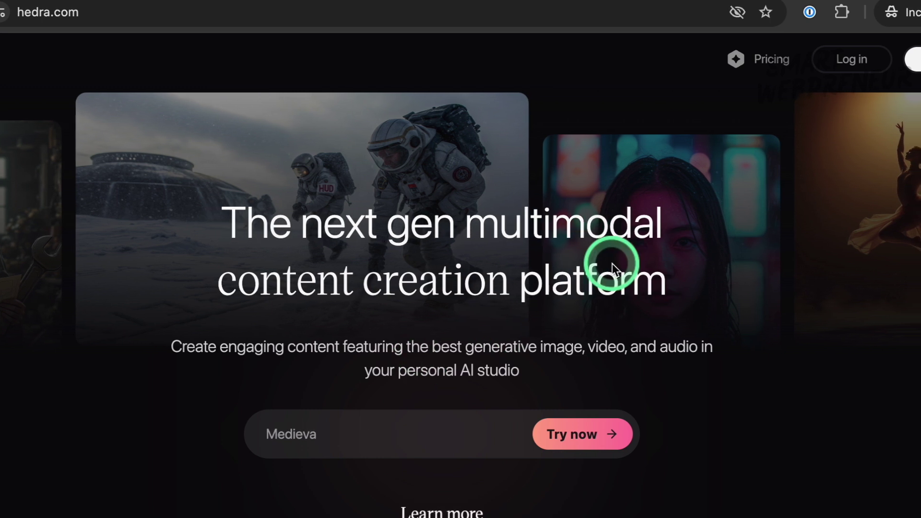
scroll(614, 276, down, 1)
scroll(614, 276, down, 1)
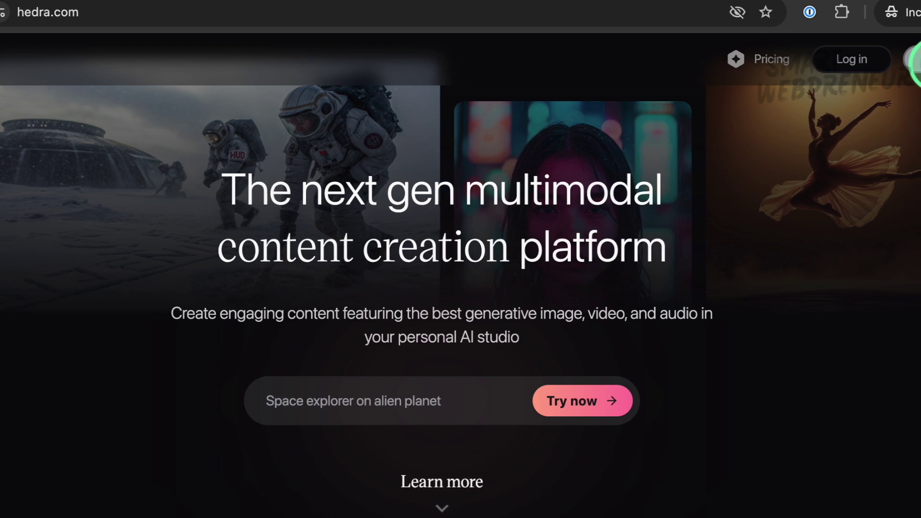
click(914, 60)
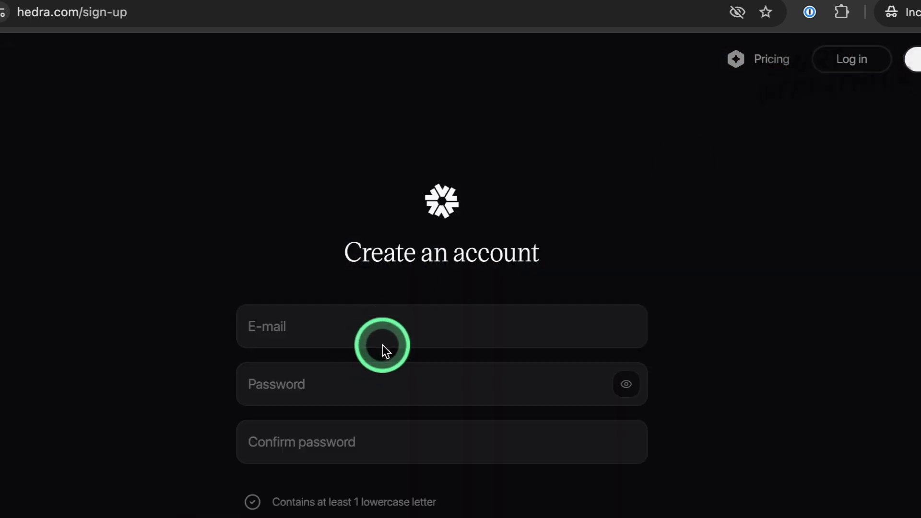
scroll(382, 345, down, 3)
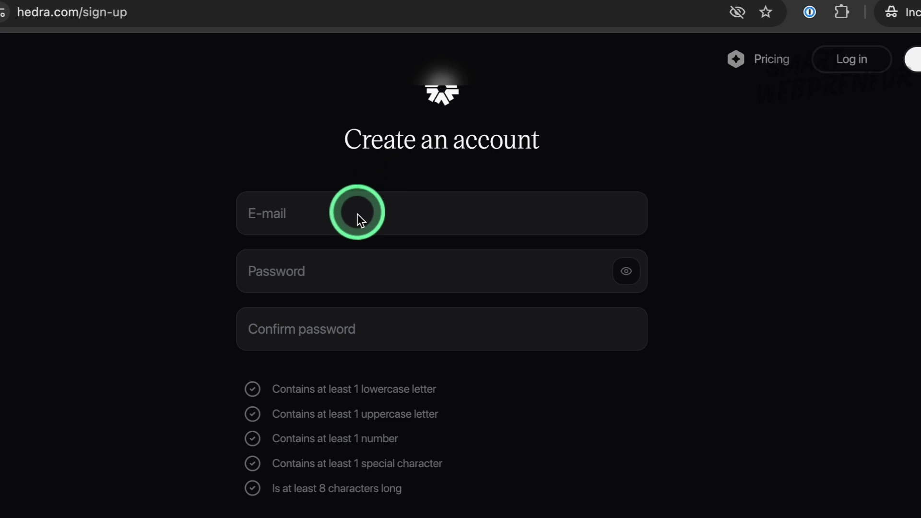
scroll(477, 342, down, 3)
scroll(477, 343, up, 2)
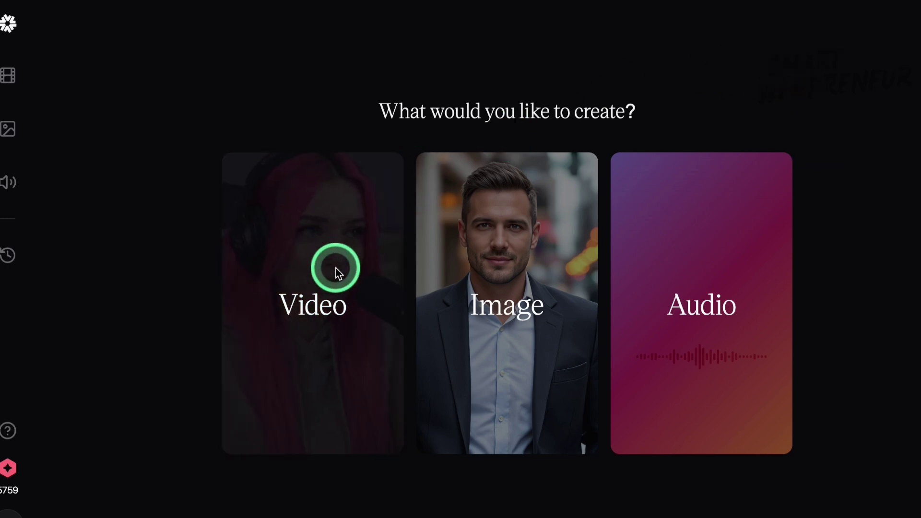
Start a new video with Hedra Character 3 and set its resolution to 540p
click(336, 269)
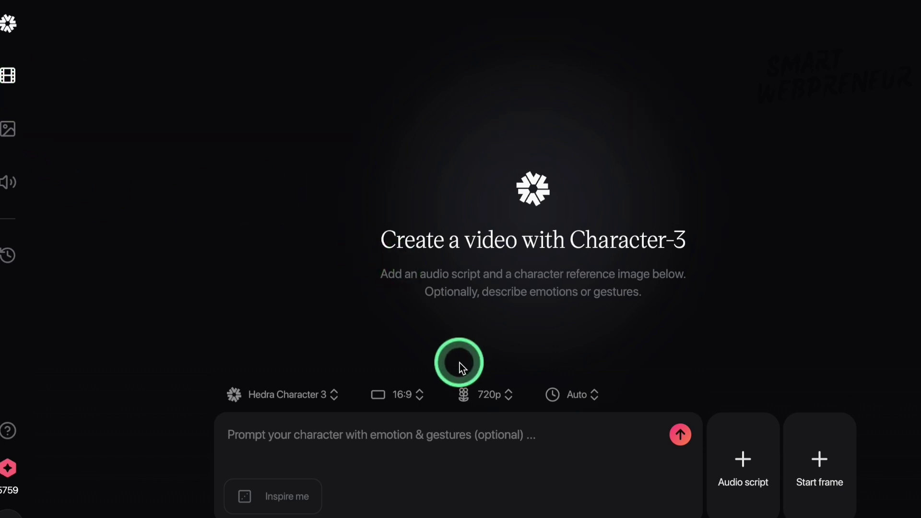
click(362, 439)
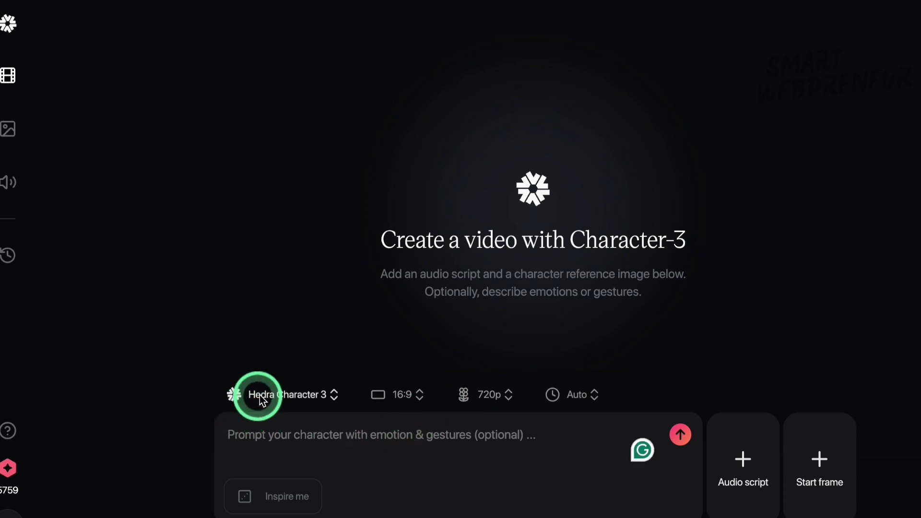
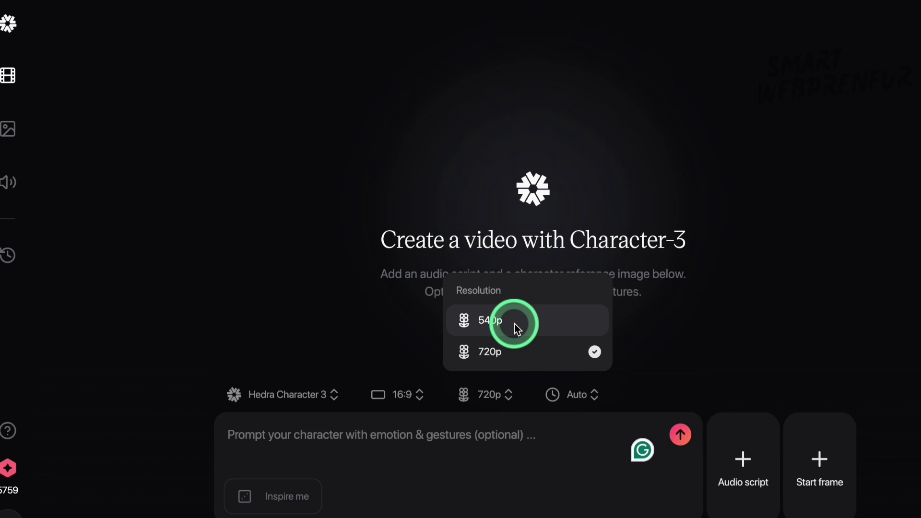
click(562, 320)
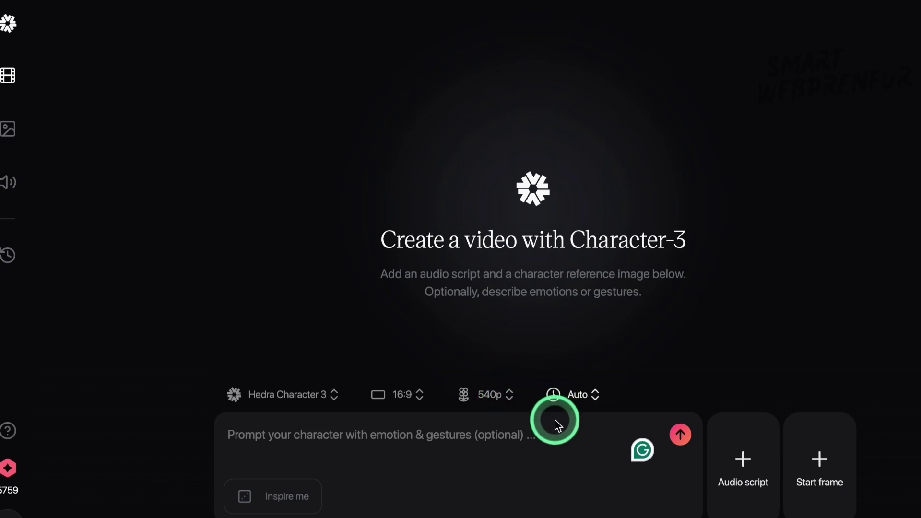
Explore the speech generation option for the audio script, including its available voices, and close it without adding speech
click(744, 462)
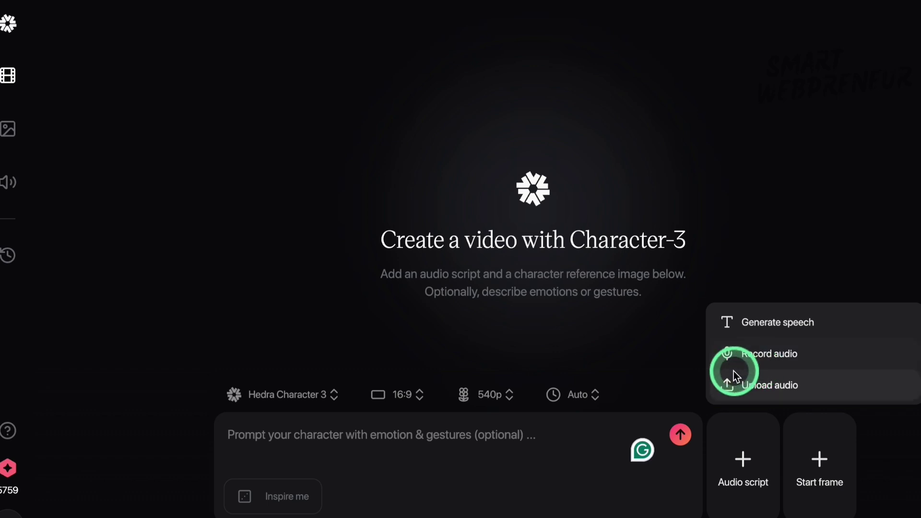
click(773, 322)
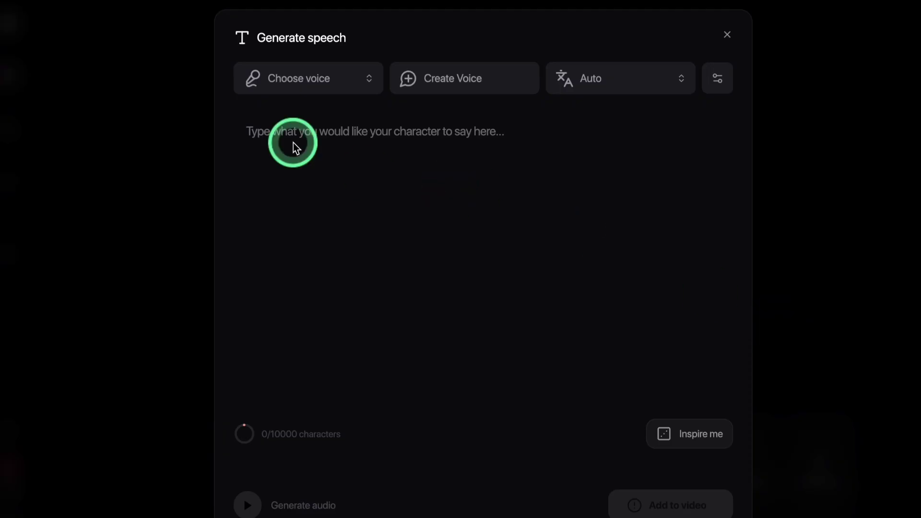
click(422, 137)
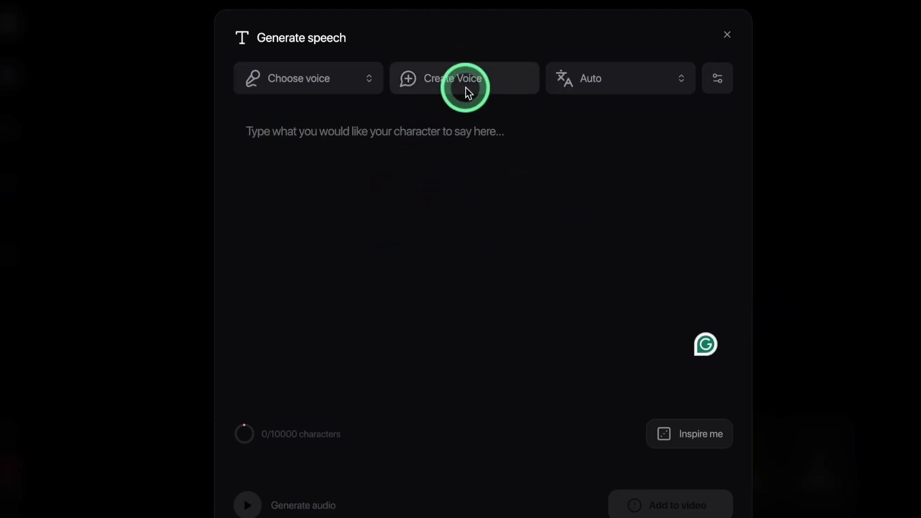
click(612, 77)
click(612, 77)
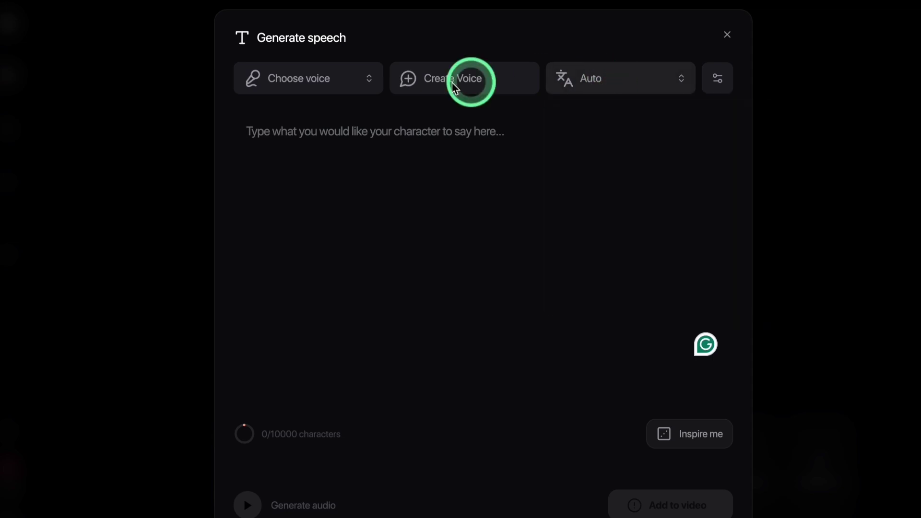
click(343, 83)
scroll(325, 207, down, 2)
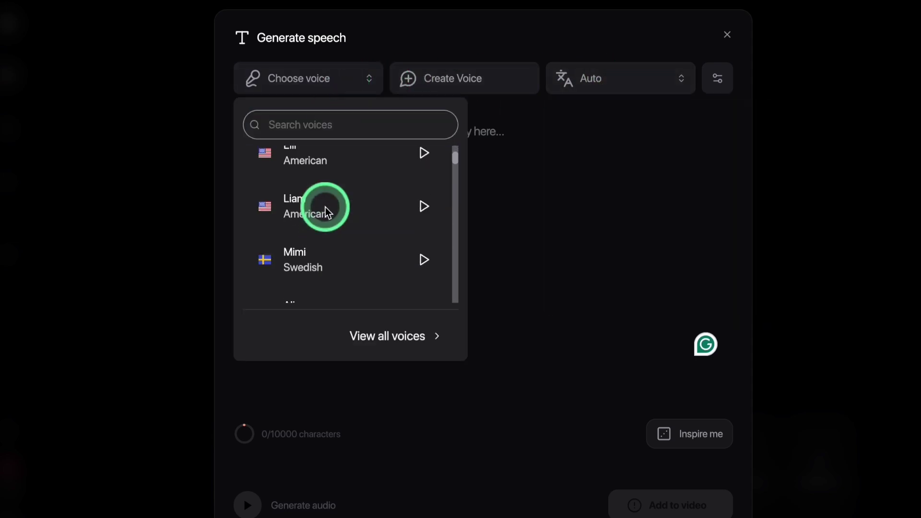
scroll(325, 207, down, 5)
click(728, 34)
click(727, 34)
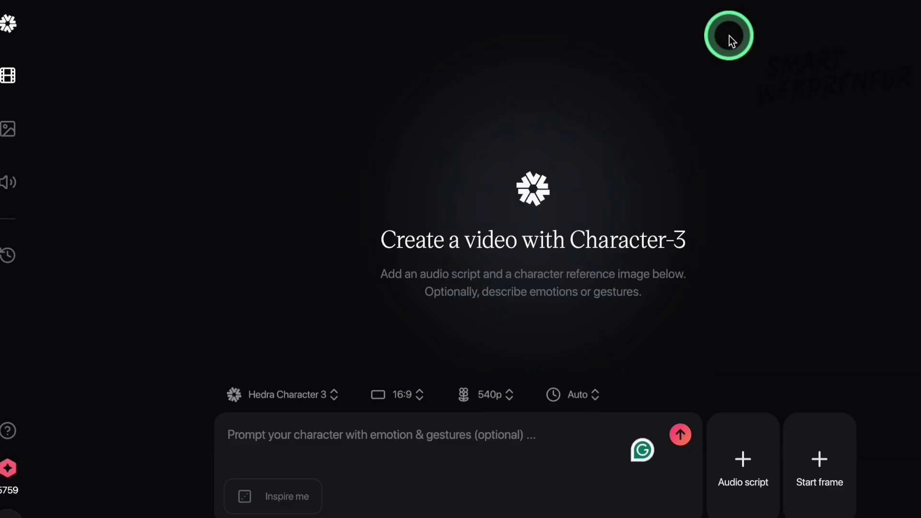
Upload "my demo avatar voice over file.wav" from the AI Talking Avatar folder as the video's audio script
click(743, 460)
click(756, 390)
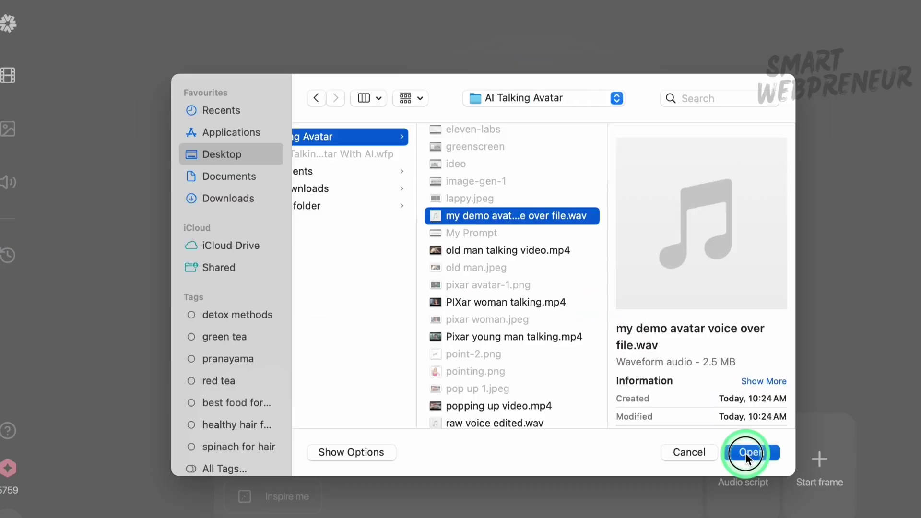
click(747, 454)
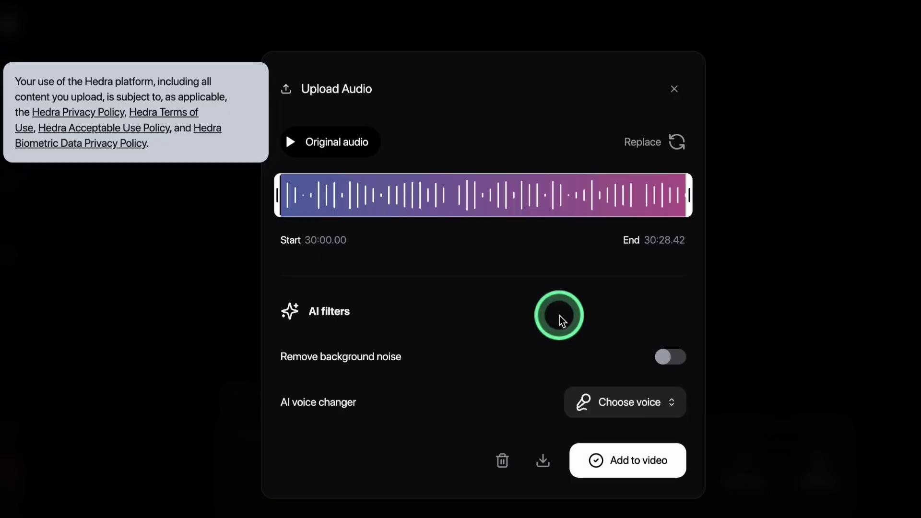
Trim the uploaded audio so it ends at 30:14.18 and add it to the video
click(334, 208)
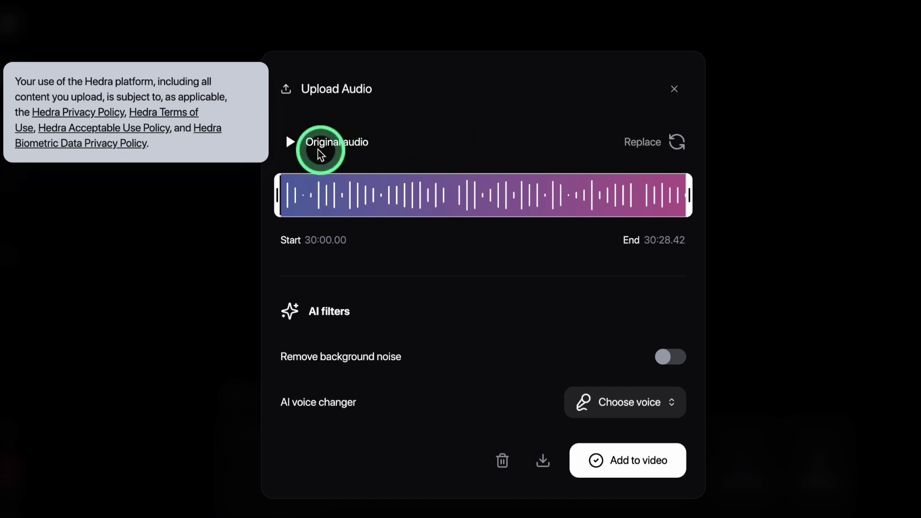
drag(691, 194, 484, 196)
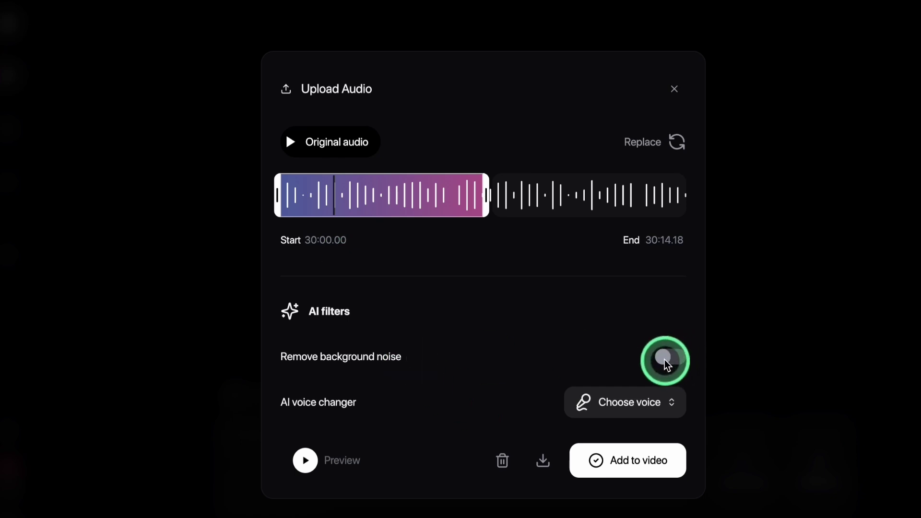
click(641, 410)
click(640, 410)
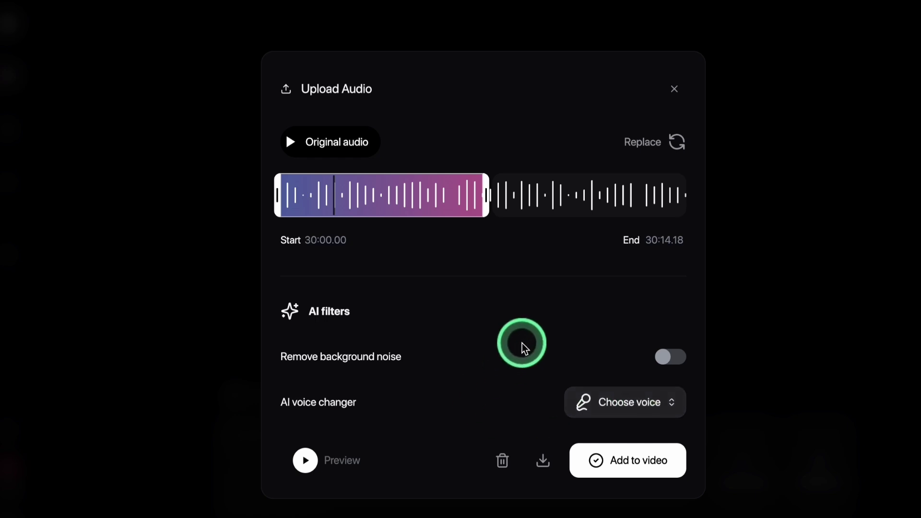
click(635, 460)
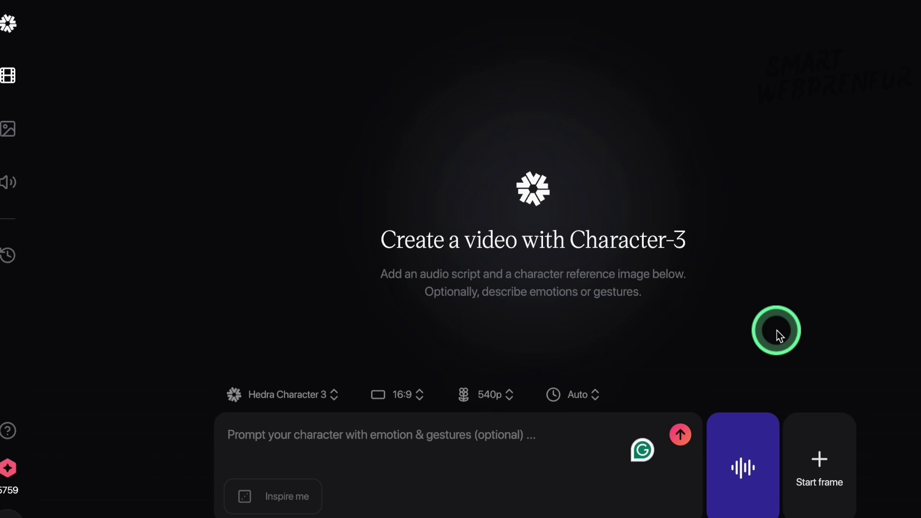
click(822, 464)
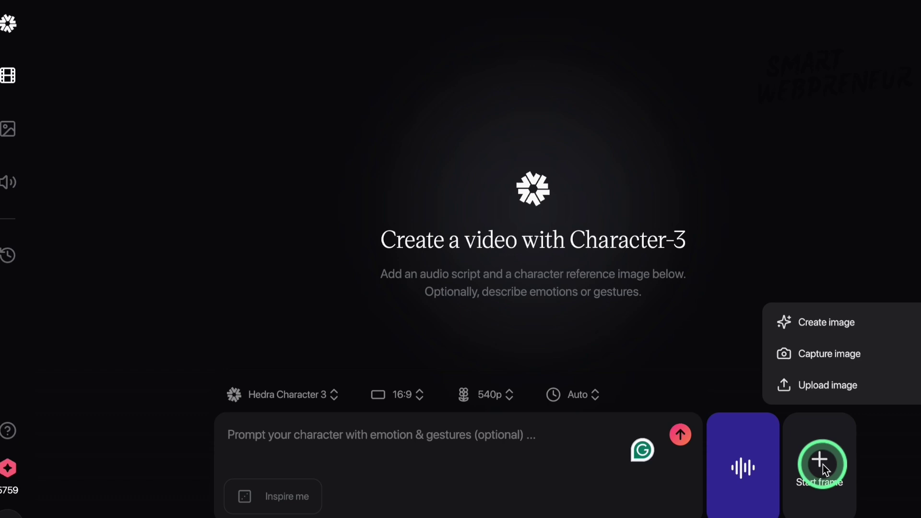
click(818, 318)
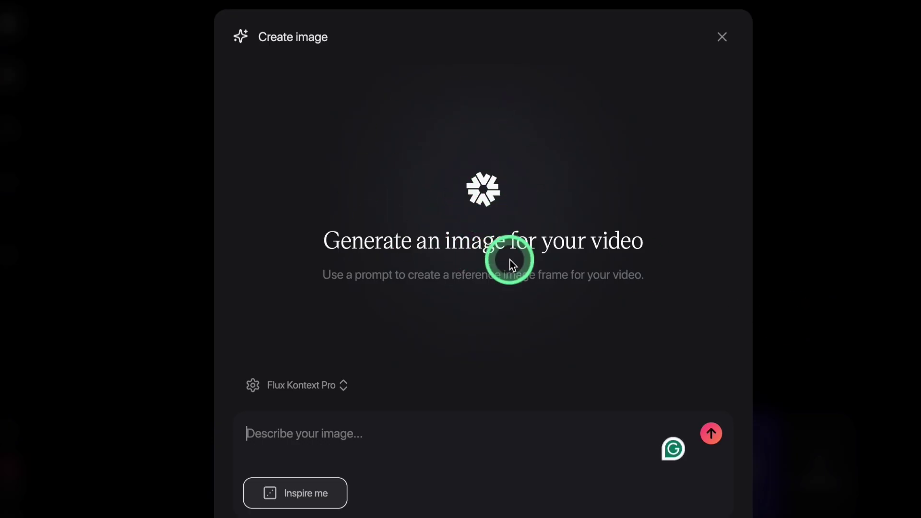
click(715, 38)
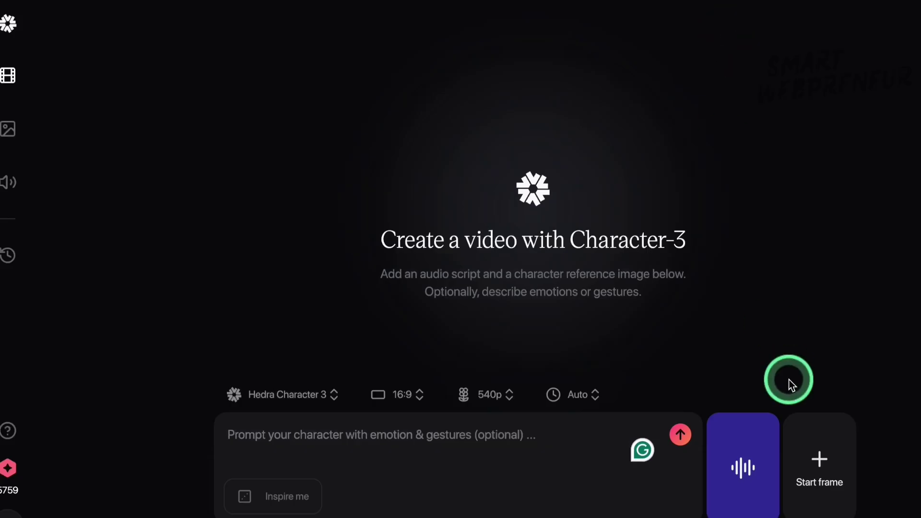
Upload the Pixar-style man image as the start frame and paste a prompt for subtle eye movement, slow blinks, slight head nods and realistic speech motion
click(821, 470)
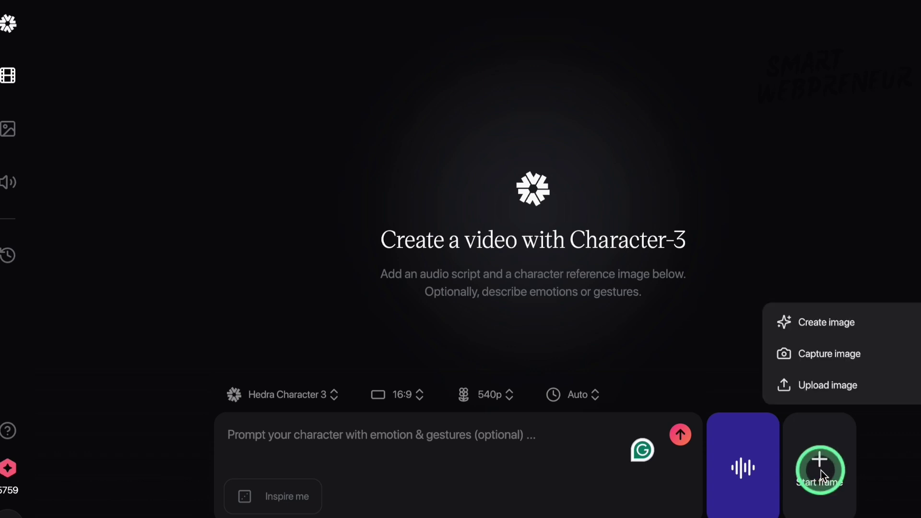
click(831, 384)
click(510, 209)
click(757, 448)
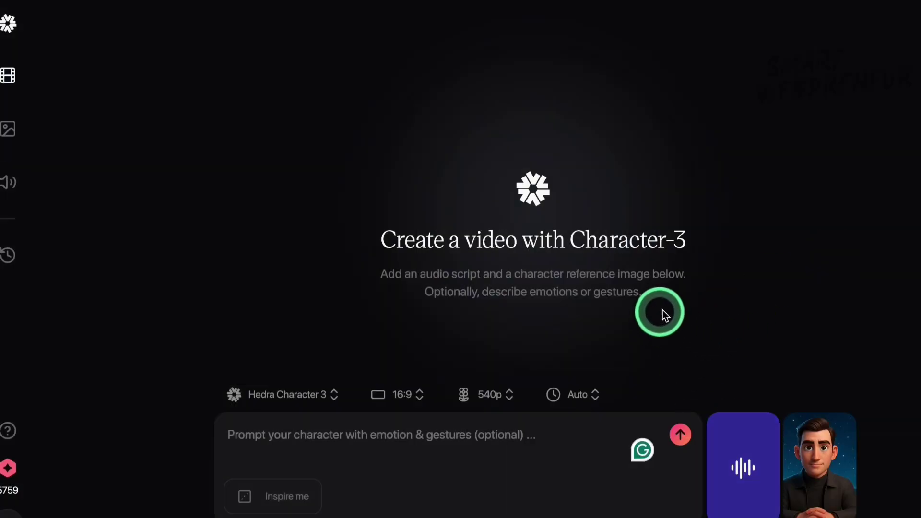
click(485, 435)
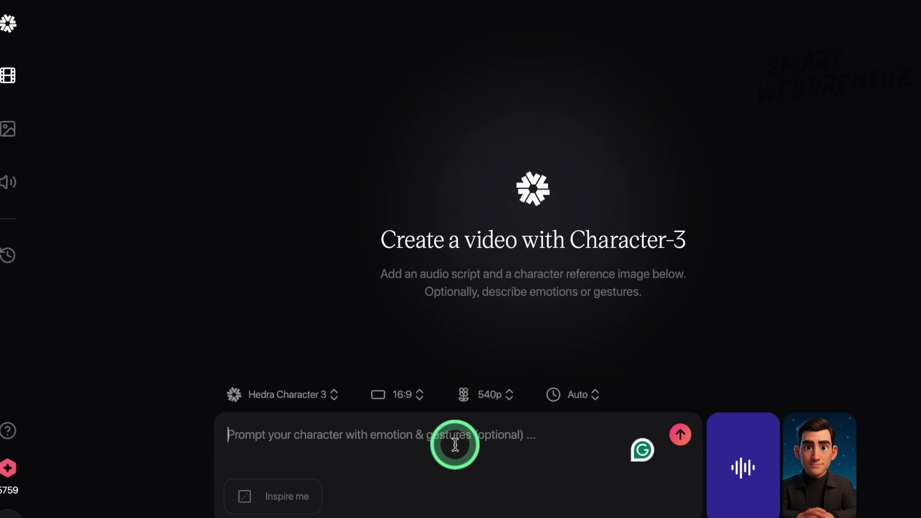
key(ctrl+v)
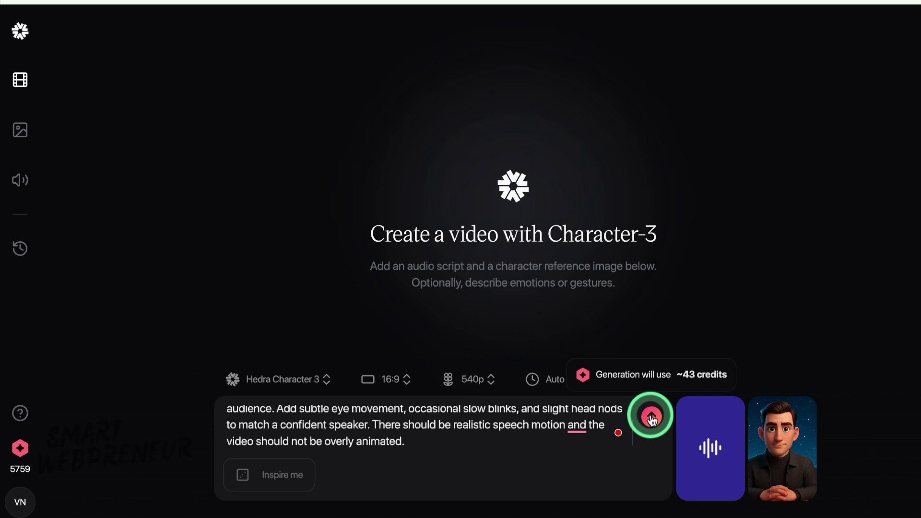
Check the Hedra credit balance and compare the subscription plans' prices, monthly credits and features
click(21, 451)
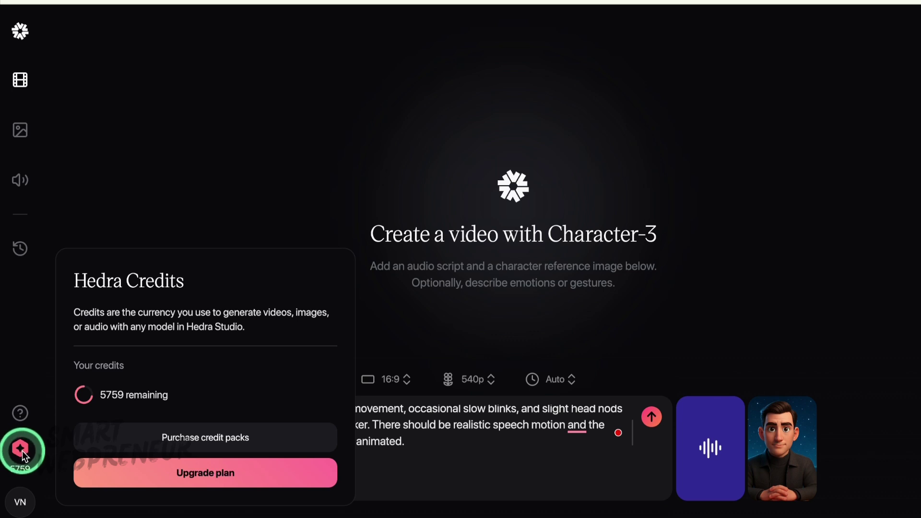
click(185, 472)
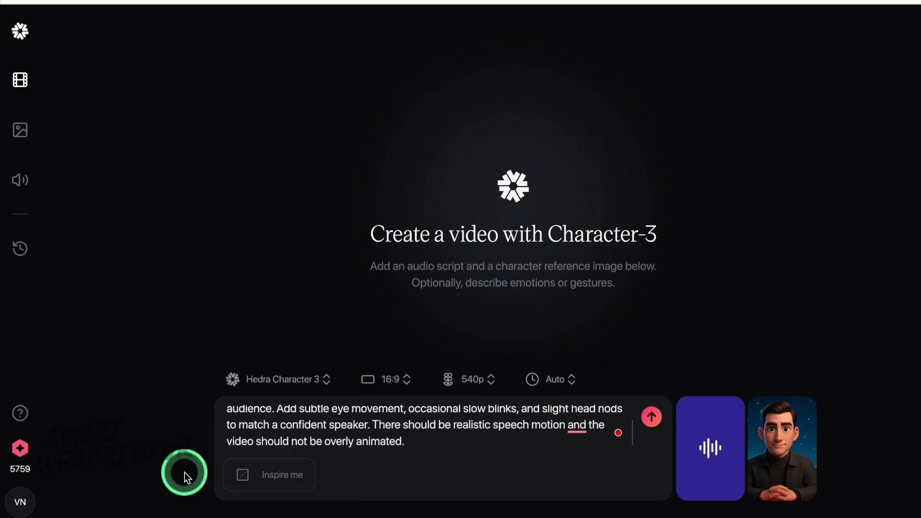
scroll(371, 301, down, 2)
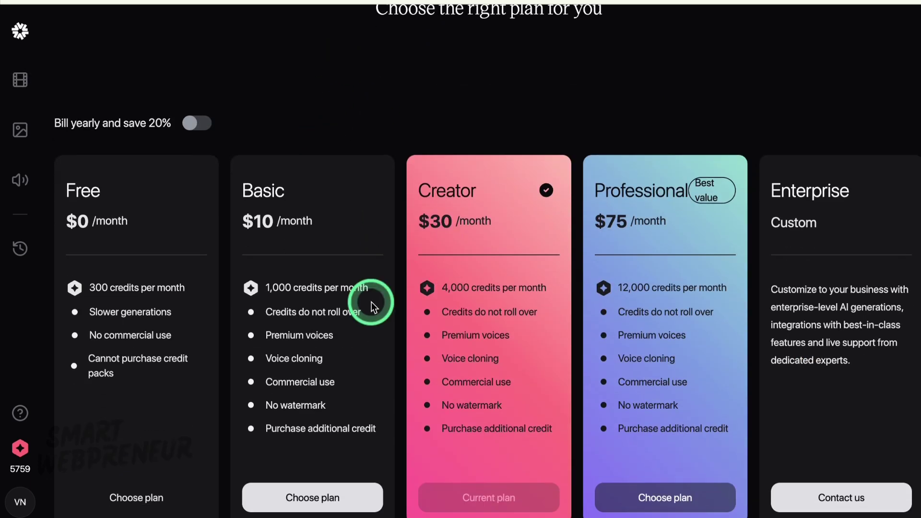
scroll(371, 301, down, 1)
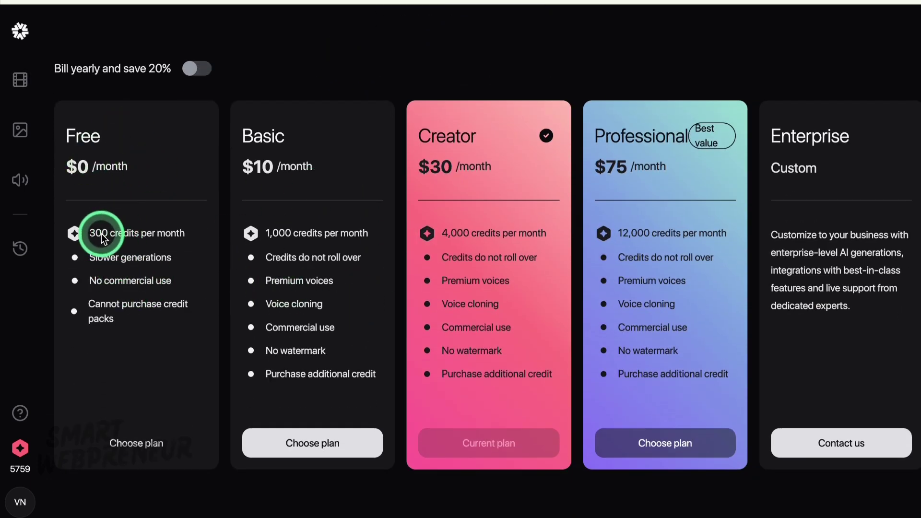
drag(101, 234, 167, 276)
click(192, 240)
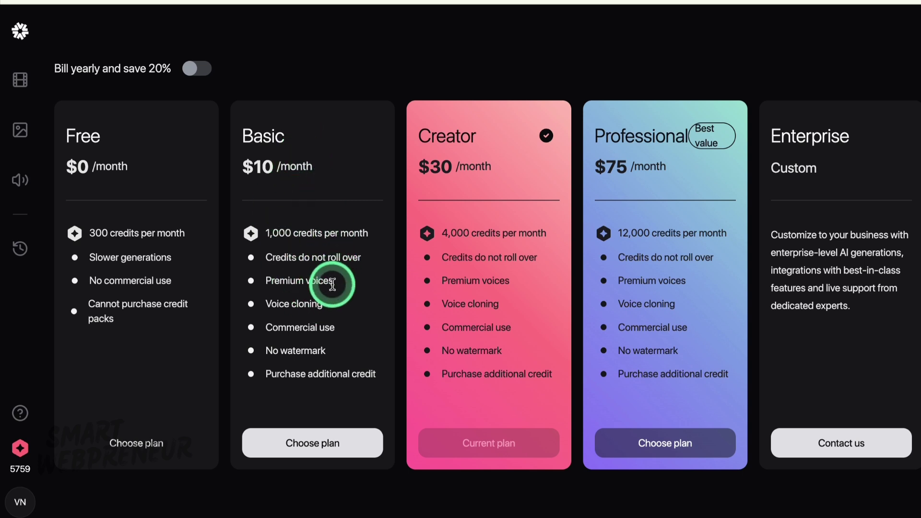
scroll(329, 282, down, 1)
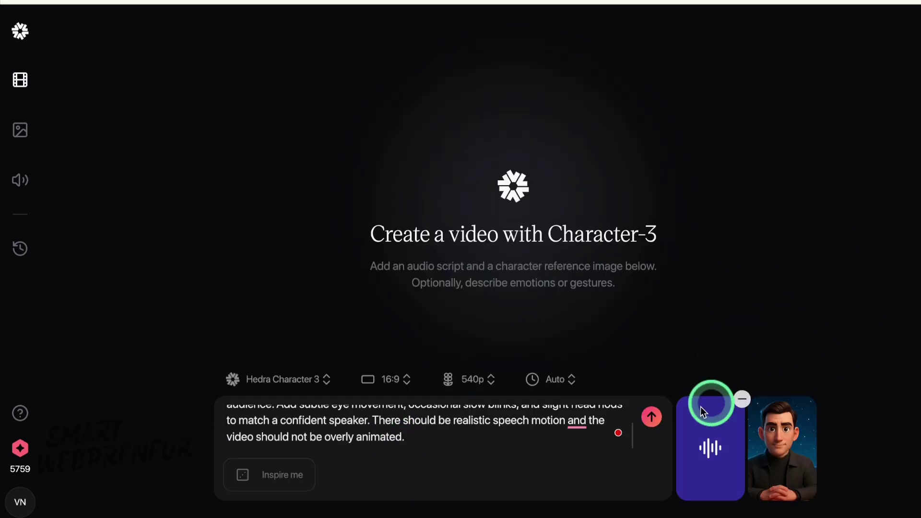
Generate the talking avatar video from the prompt, audio and start frame, and start playing the result
click(651, 417)
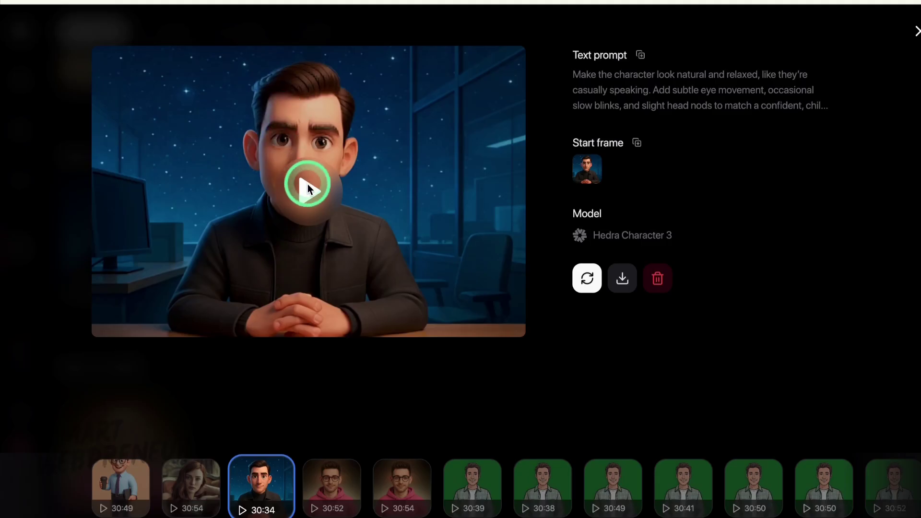
click(309, 189)
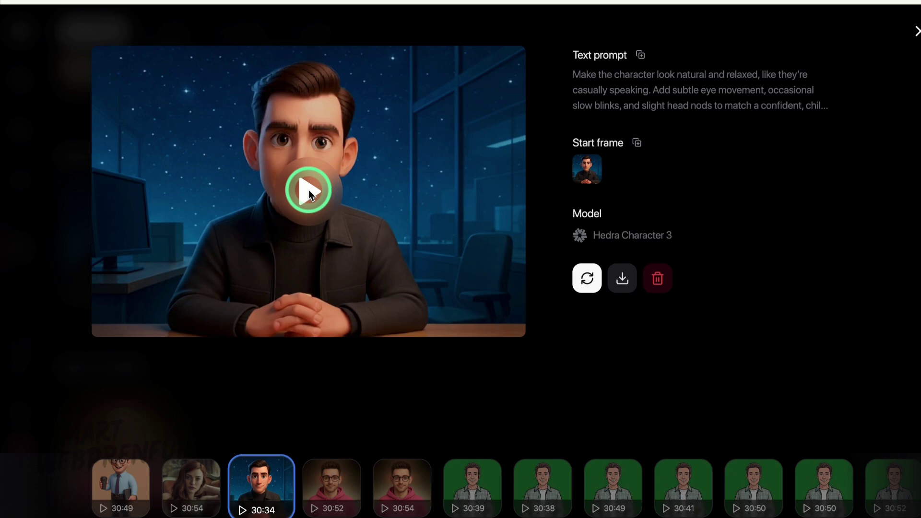
click(307, 195)
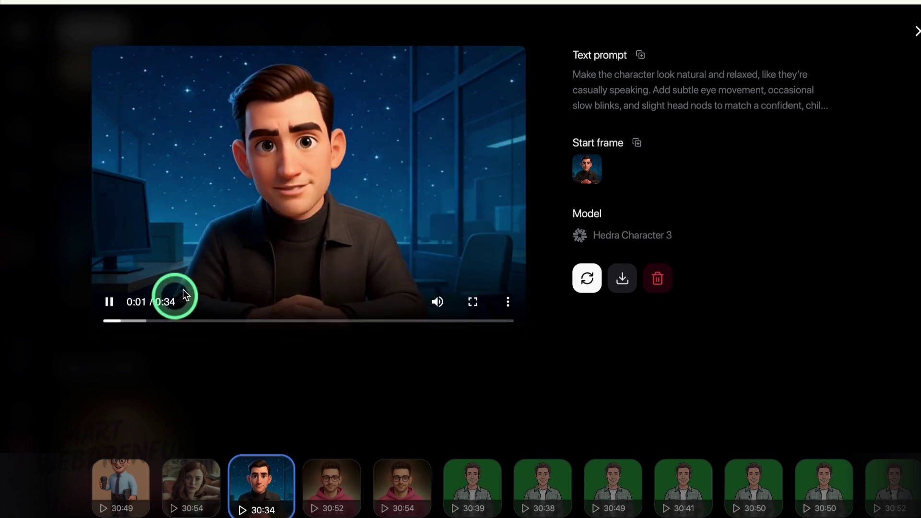
Review the generated avatar video in full screen and at several points along its playback timeline
click(469, 303)
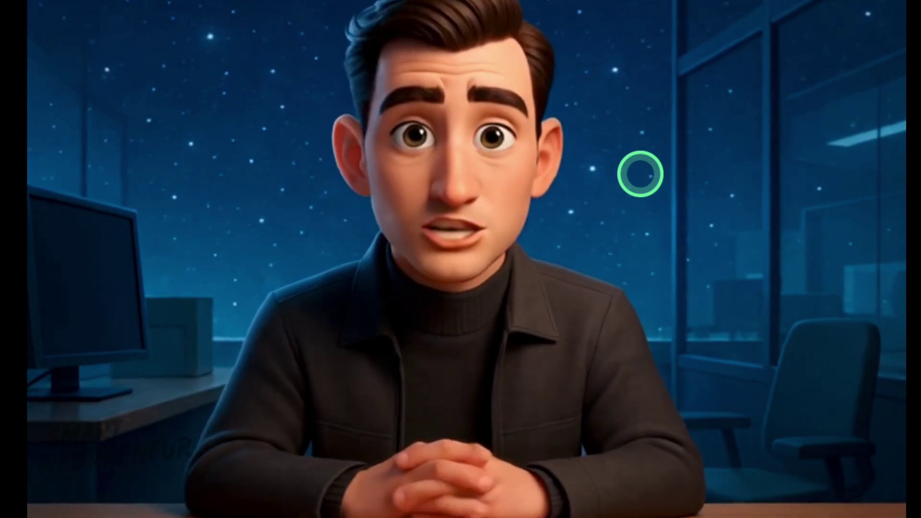
double_click(640, 174)
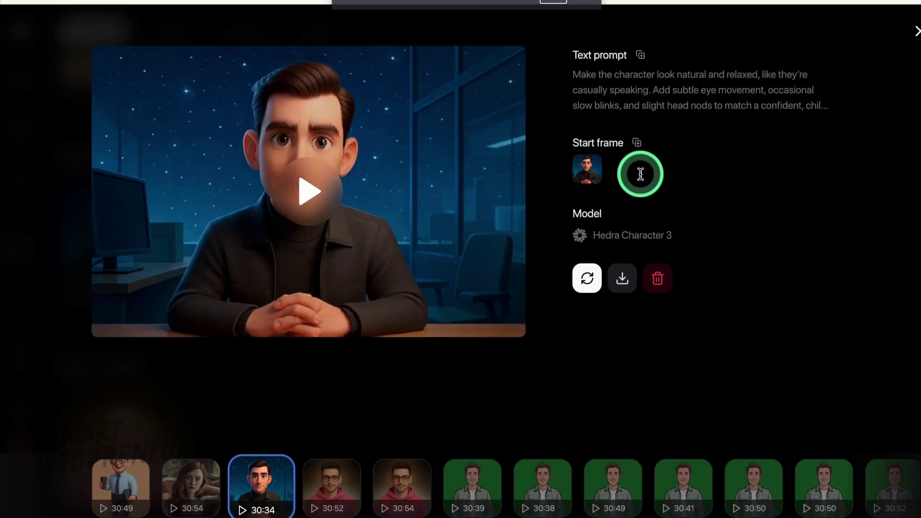
click(305, 190)
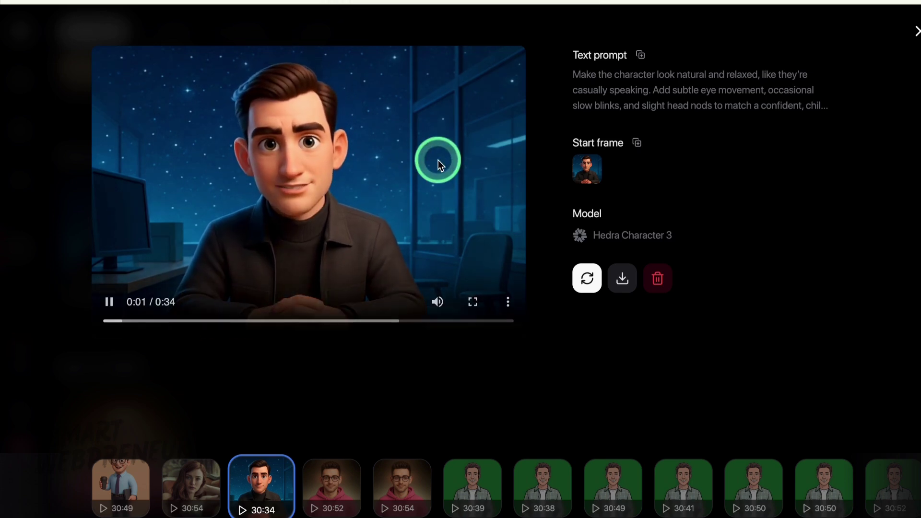
click(306, 321)
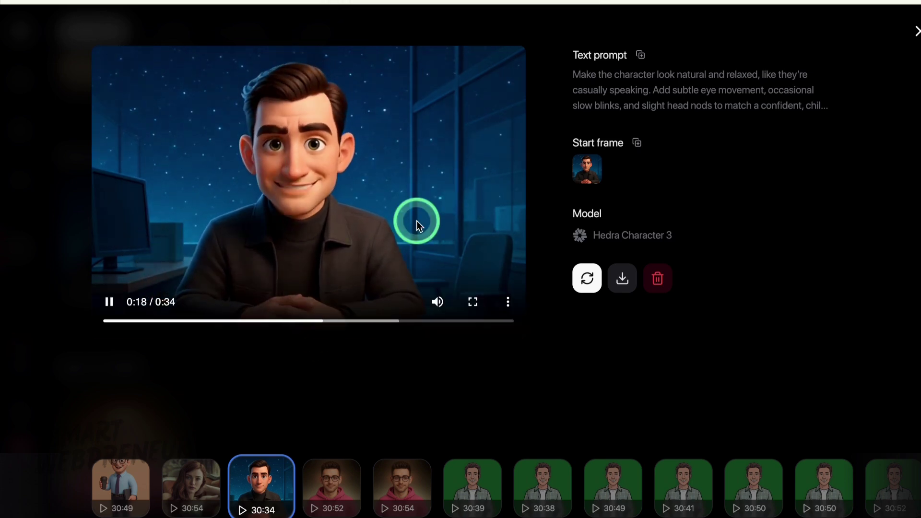
click(406, 191)
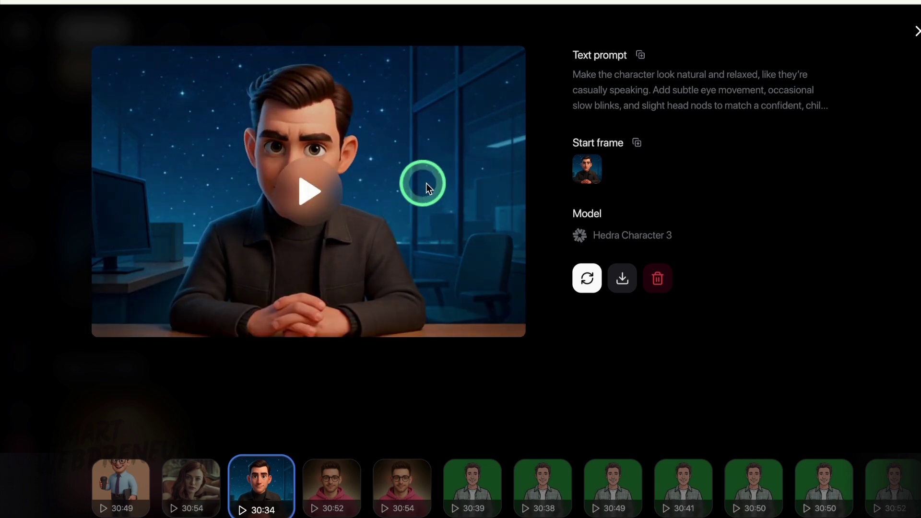
click(308, 190)
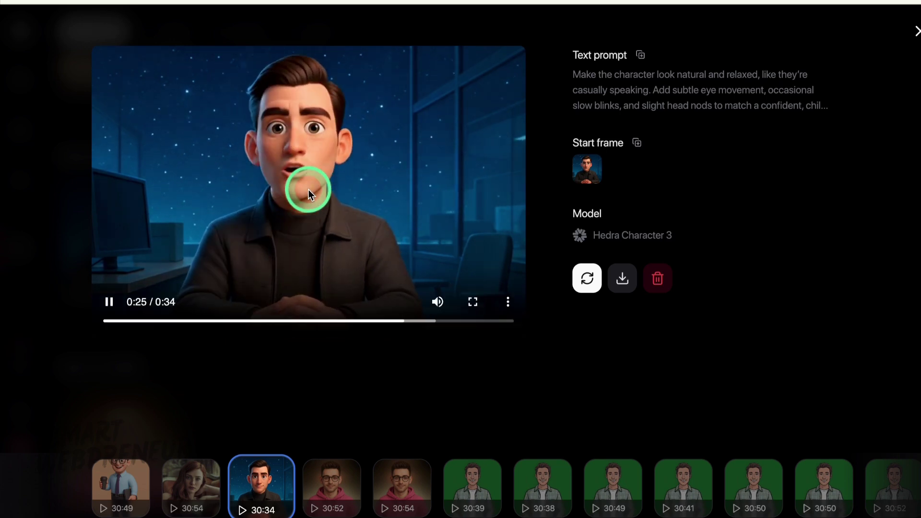
click(308, 190)
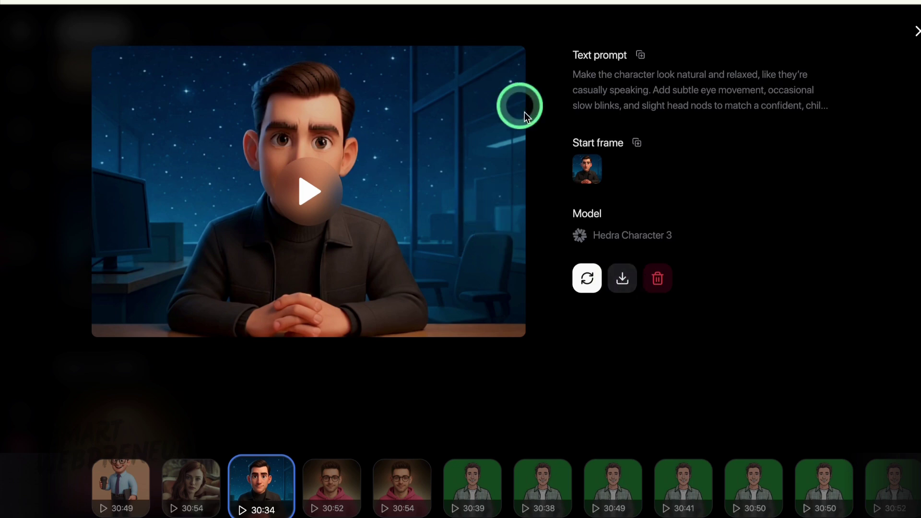
Start downloading the generated video to the AI Talking Avatar folder, cancel the save, and open the image creation page
click(587, 279)
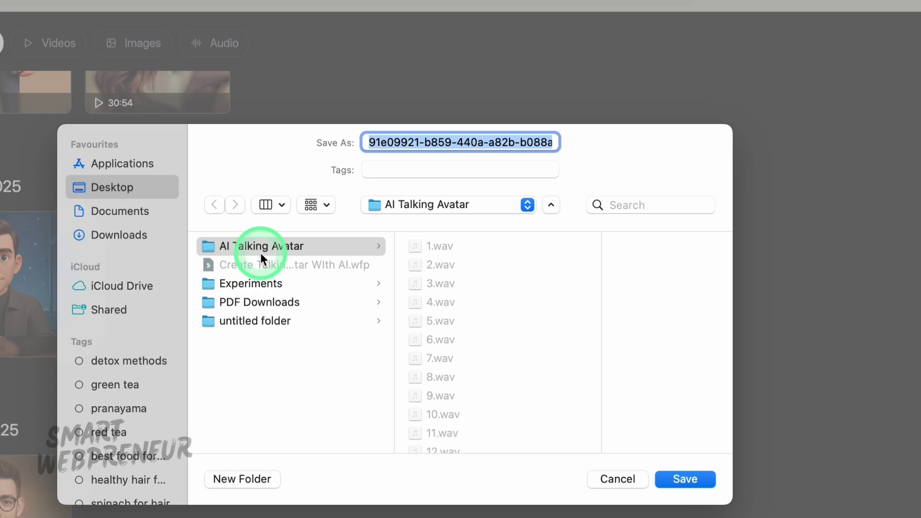
click(620, 478)
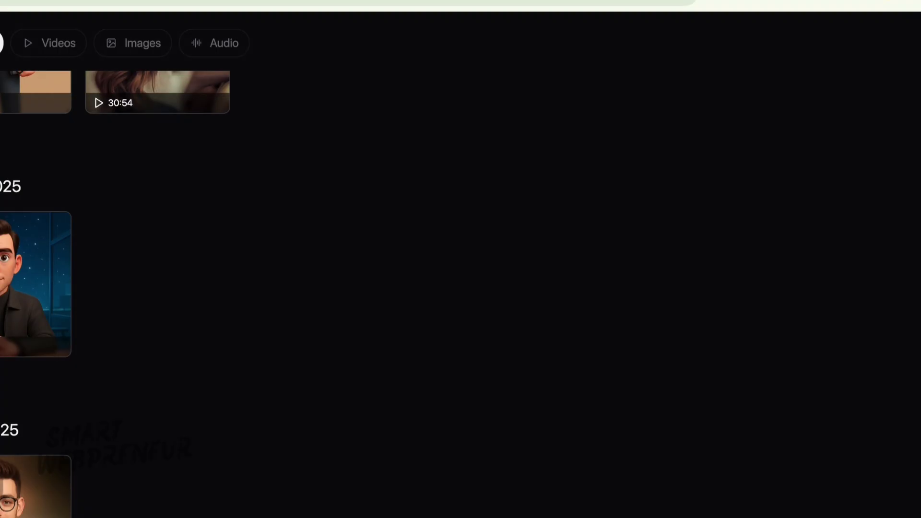
click(11, 128)
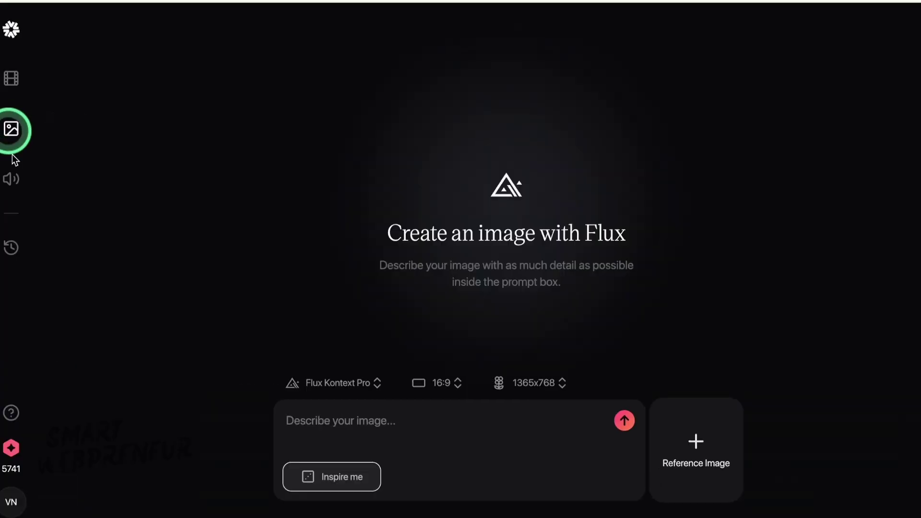
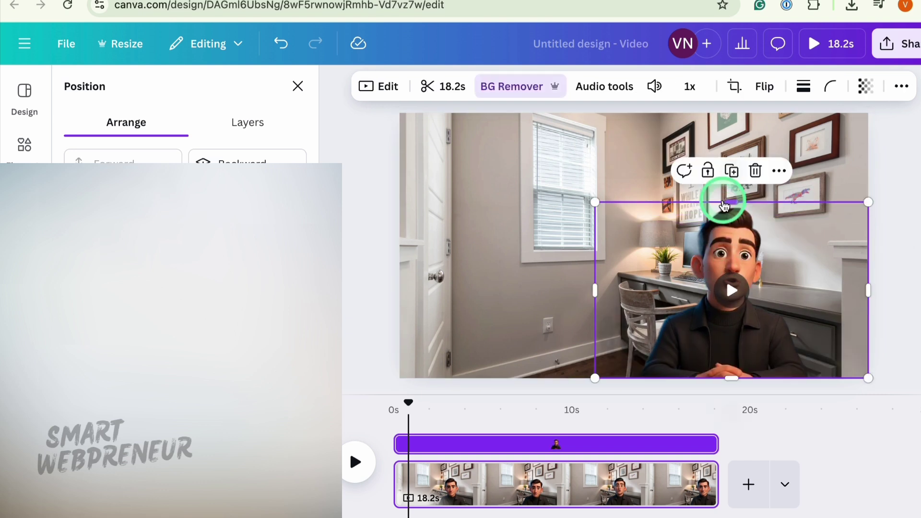
In Canva, move the avatar video toward the middle of the office background and enlarge it until it reaches the canvas's left edge
drag(678, 240, 566, 238)
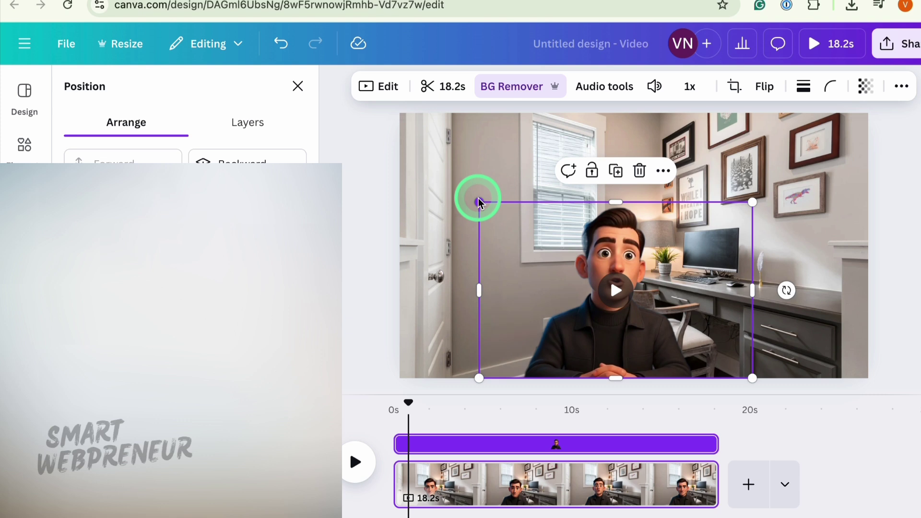
drag(479, 201, 403, 143)
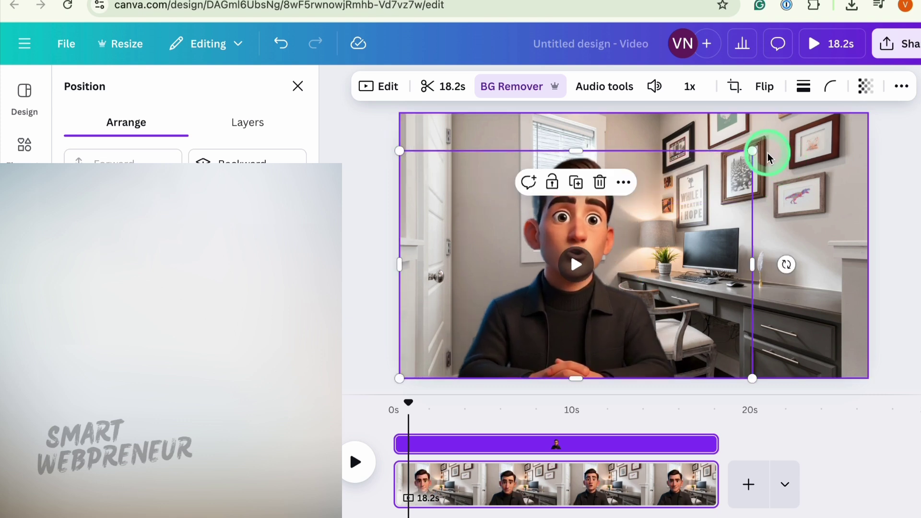
Enlarge the avatar video until it spans the office background's height, center it on the canvas, and play it
drag(753, 150, 837, 135)
drag(762, 189, 770, 191)
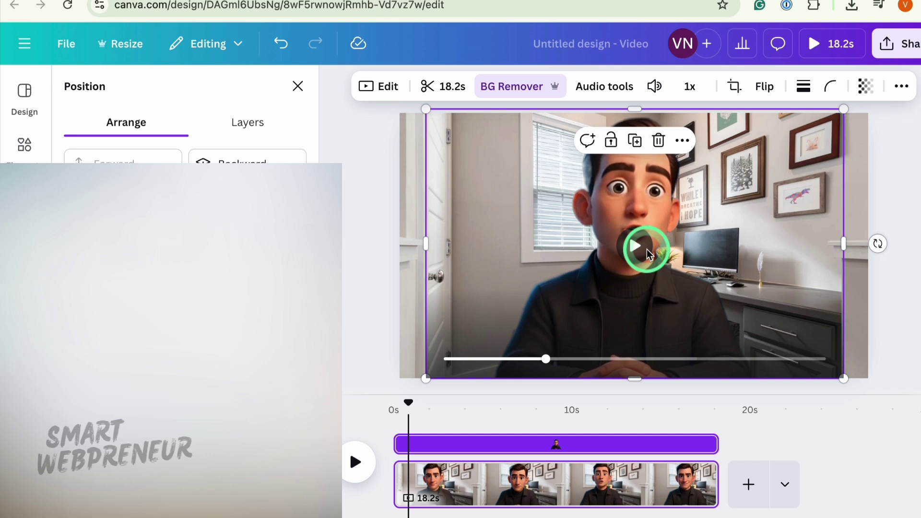
click(641, 245)
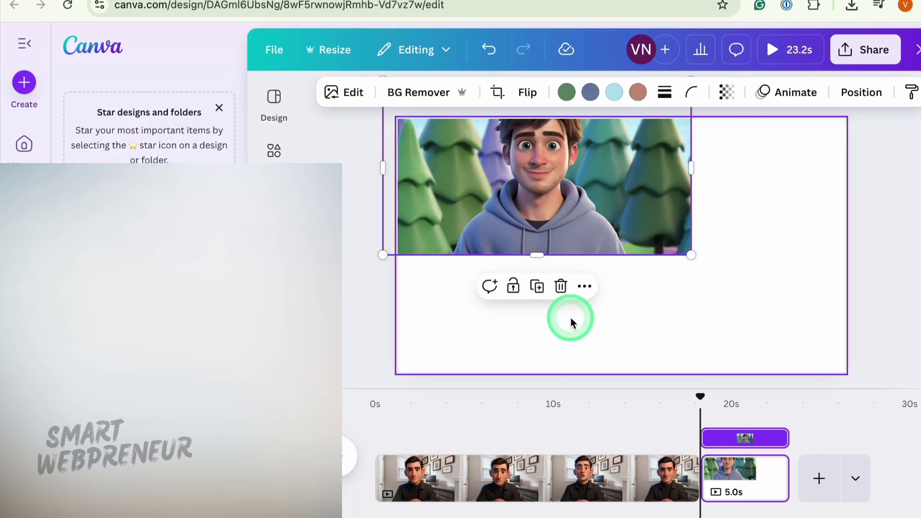
Enlarge the hooded avatar image to fill the new page and remove its background
drag(578, 231, 594, 272)
drag(705, 294, 859, 350)
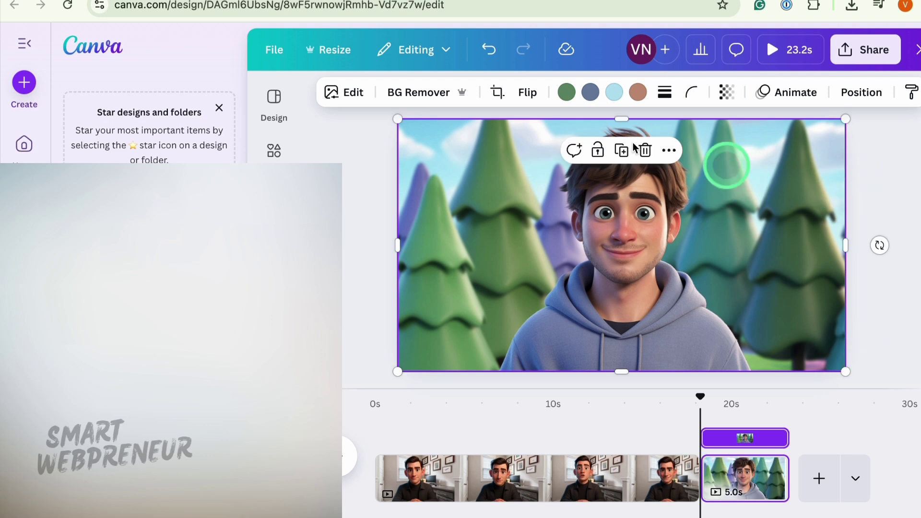
click(427, 94)
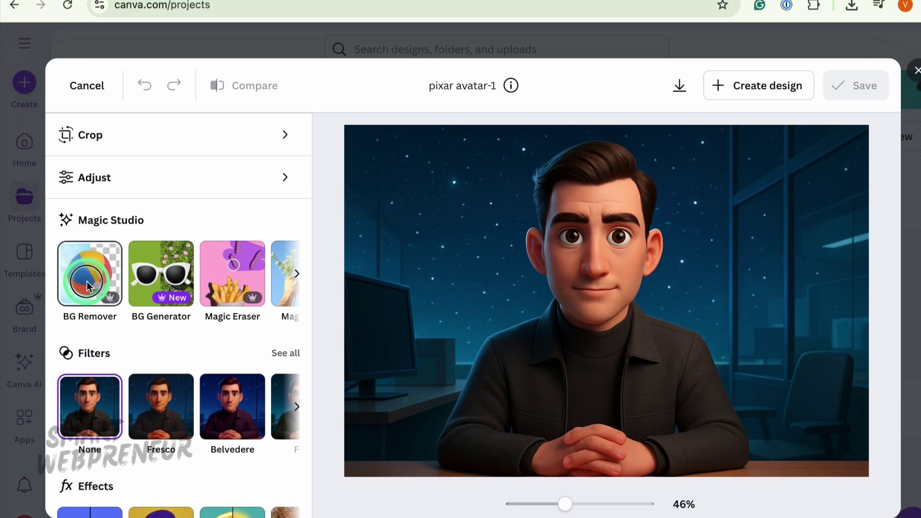
Remove the background of the pixar avatar-1 image and enlarge the cutout on the blank page
click(87, 282)
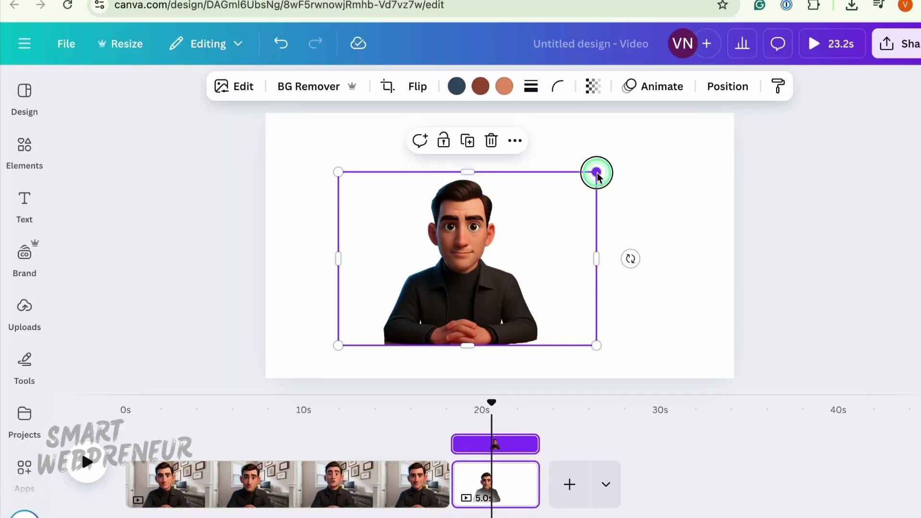
drag(596, 171, 661, 126)
drag(527, 235, 526, 252)
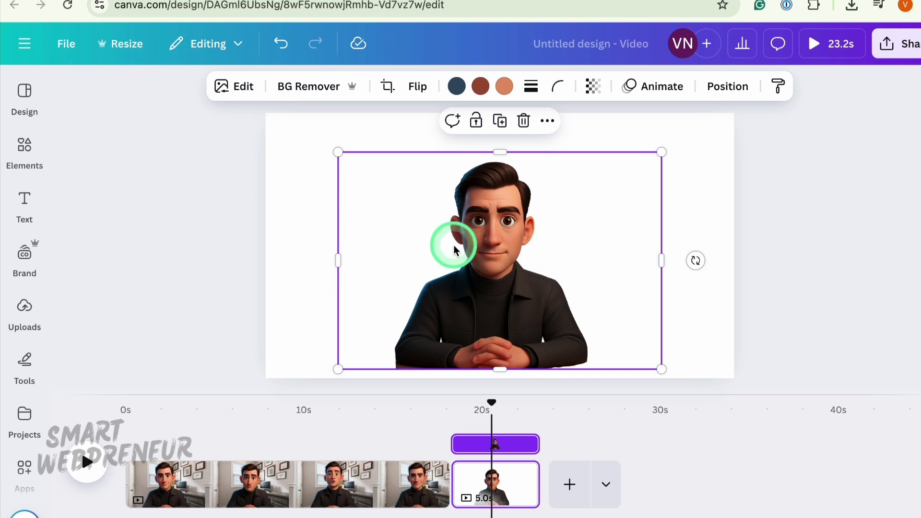
Set the avatar page's background to the darker solid green from the default colors
click(349, 130)
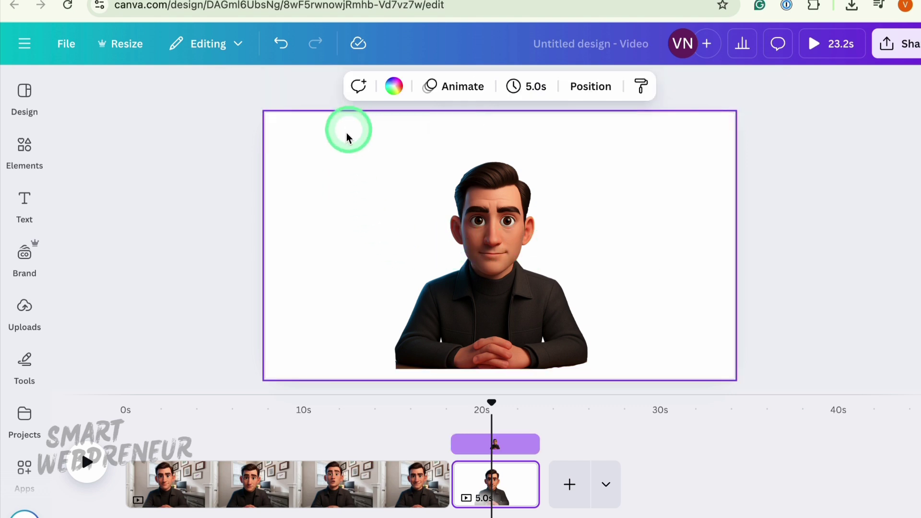
click(301, 144)
click(394, 87)
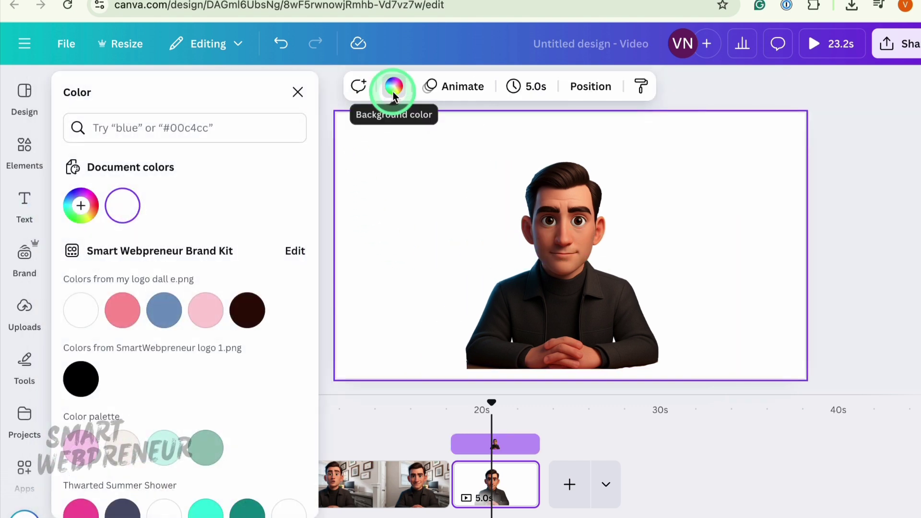
scroll(182, 403, down, 5)
scroll(182, 406, down, 6)
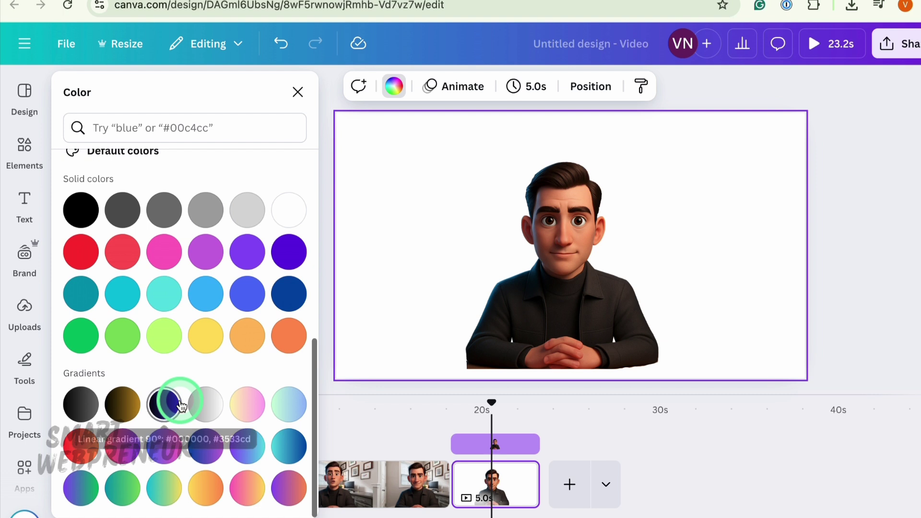
click(122, 338)
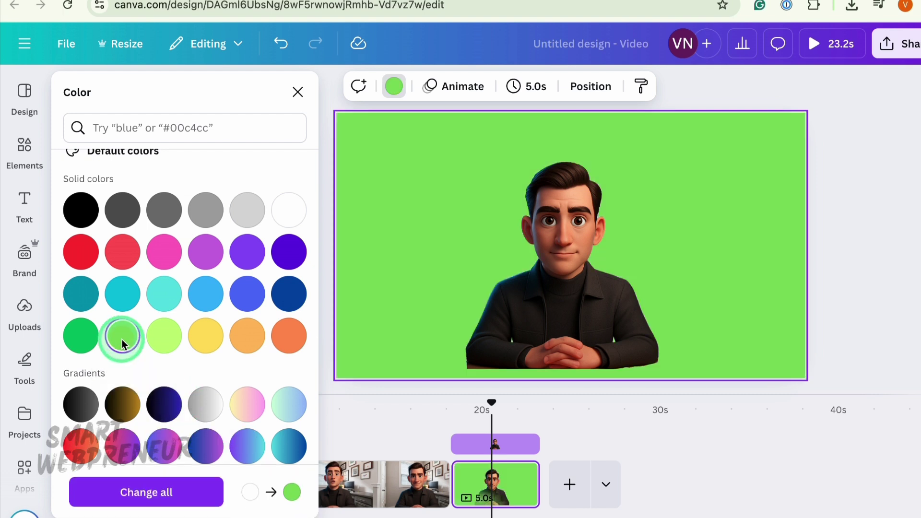
click(81, 339)
Enlarge the avatar cutout on the green page until its lower edge meets the page's bottom edge
click(511, 277)
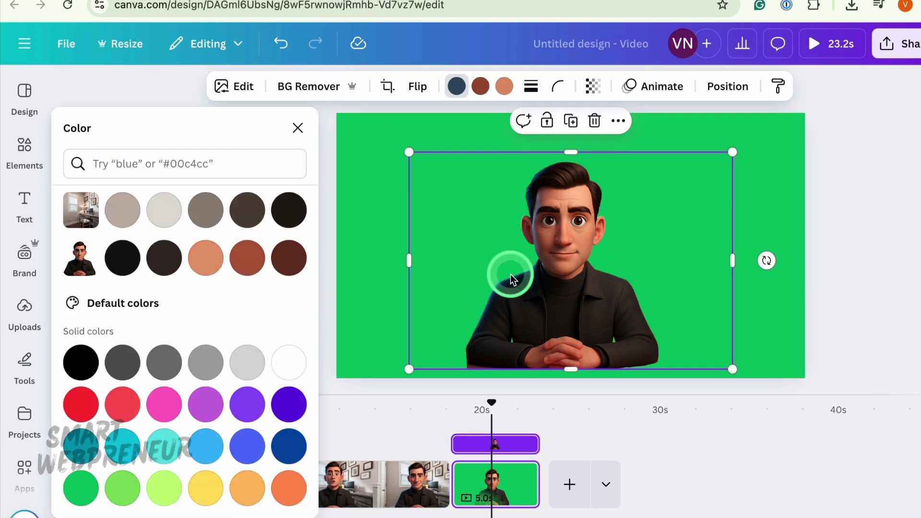
drag(409, 154, 390, 139)
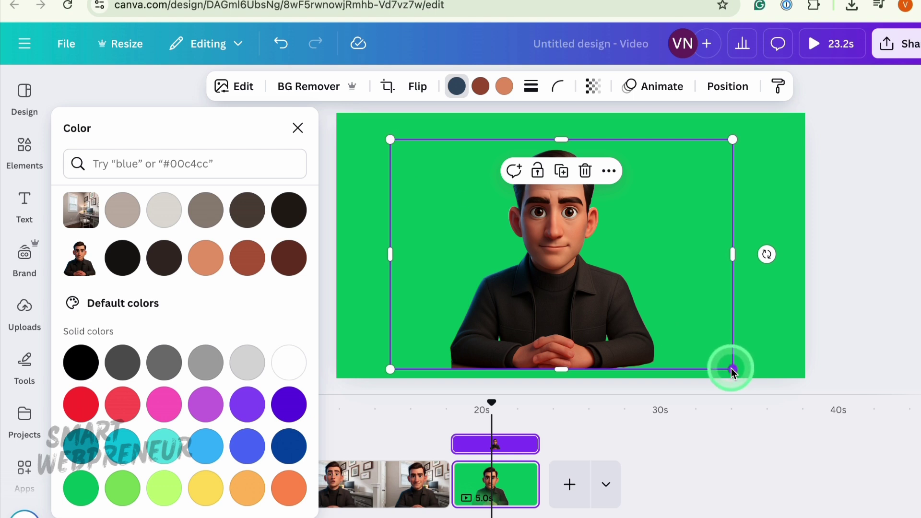
drag(733, 371, 747, 379)
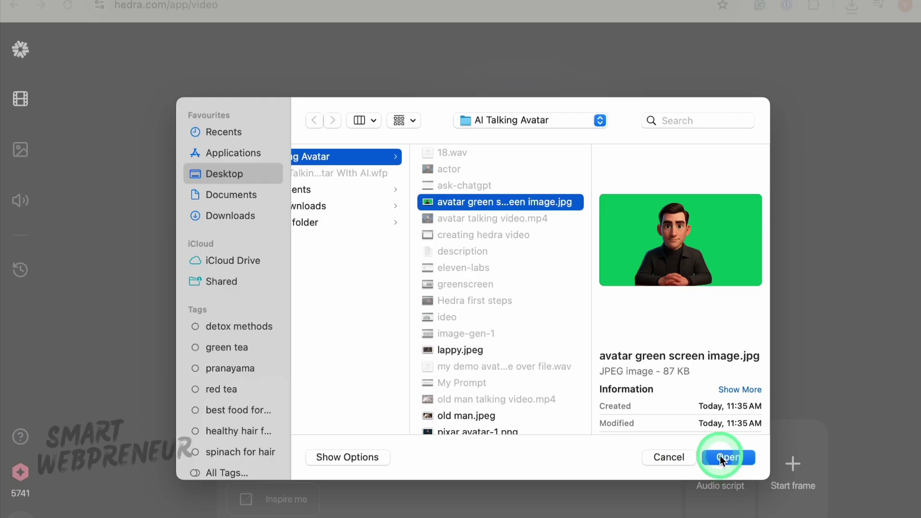
In Hedra, load avatar green screen image.jpg as the start frame and add the voiceover trimmed to about its first 40 percent
click(718, 454)
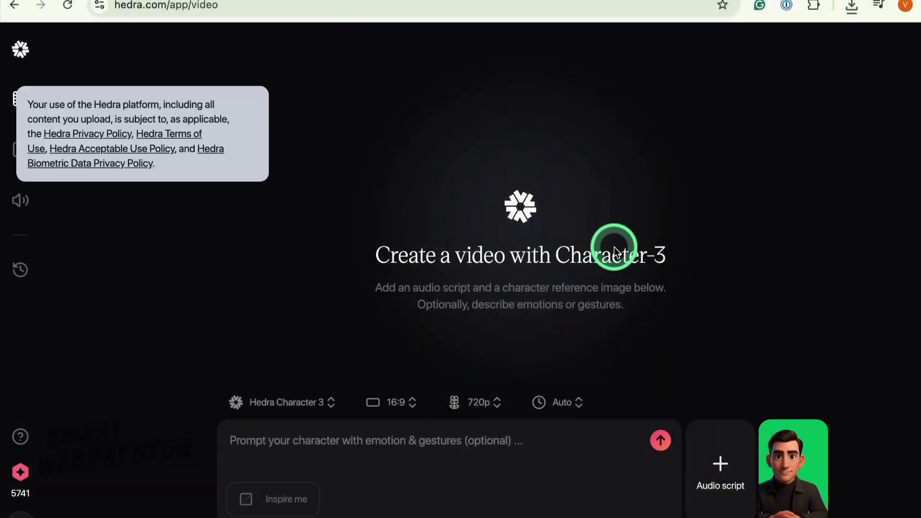
click(784, 476)
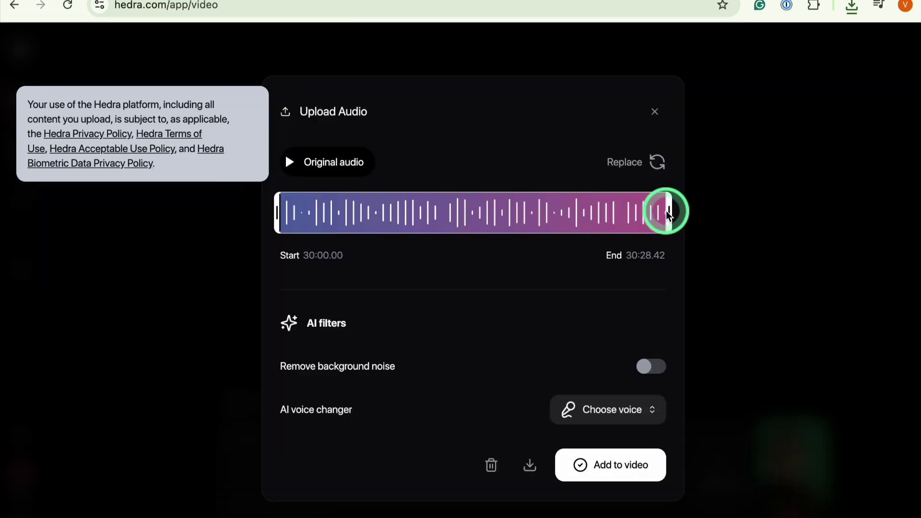
drag(662, 210, 432, 218)
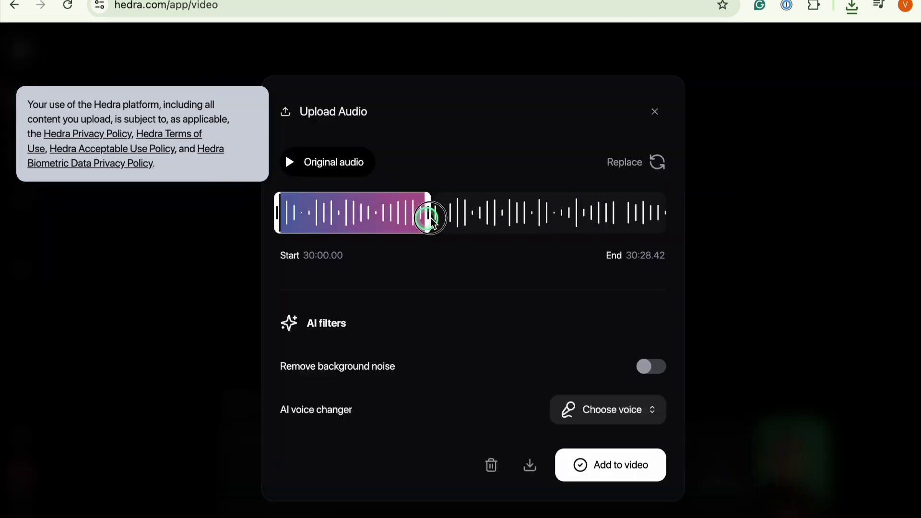
click(611, 468)
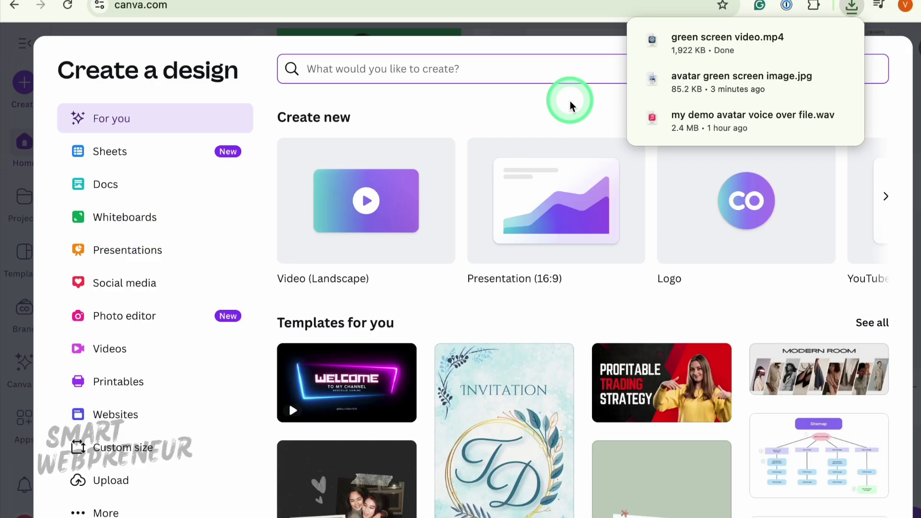
In Canva, dismiss the file save dialog and add green screen video.mp4 to the uploads
click(571, 105)
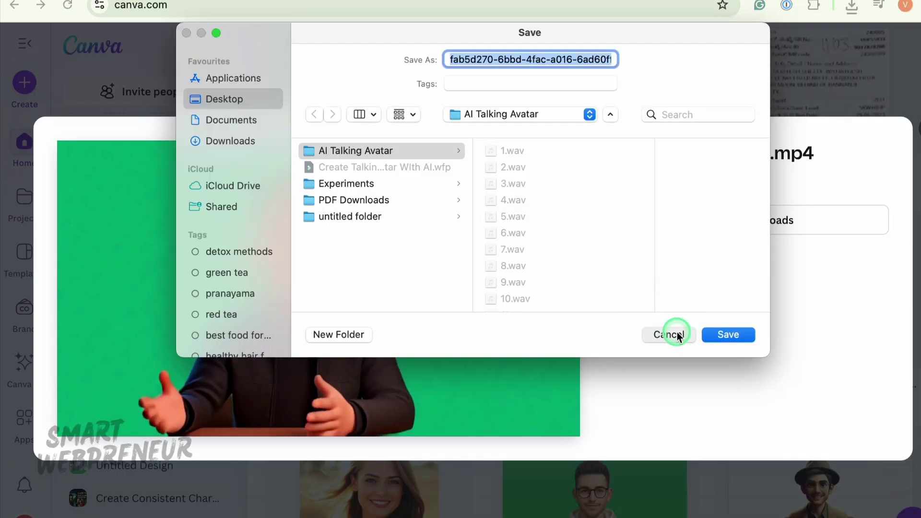
click(668, 333)
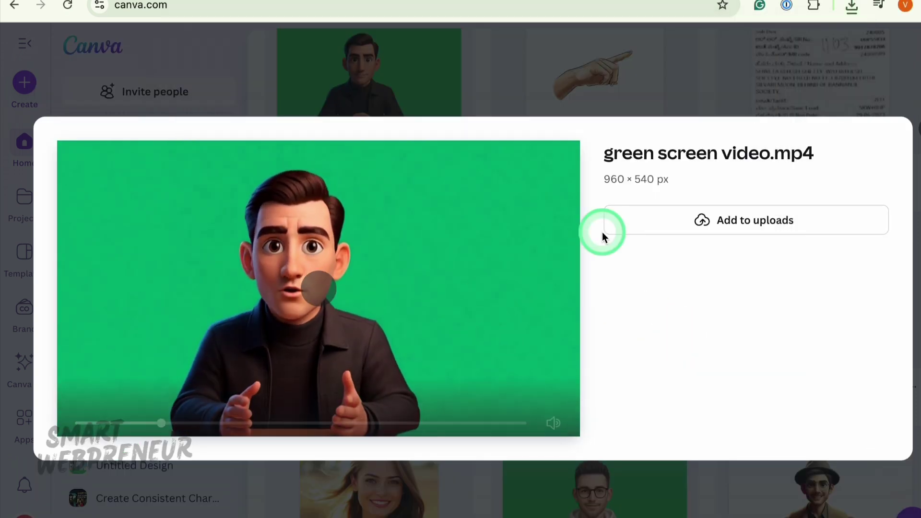
click(742, 228)
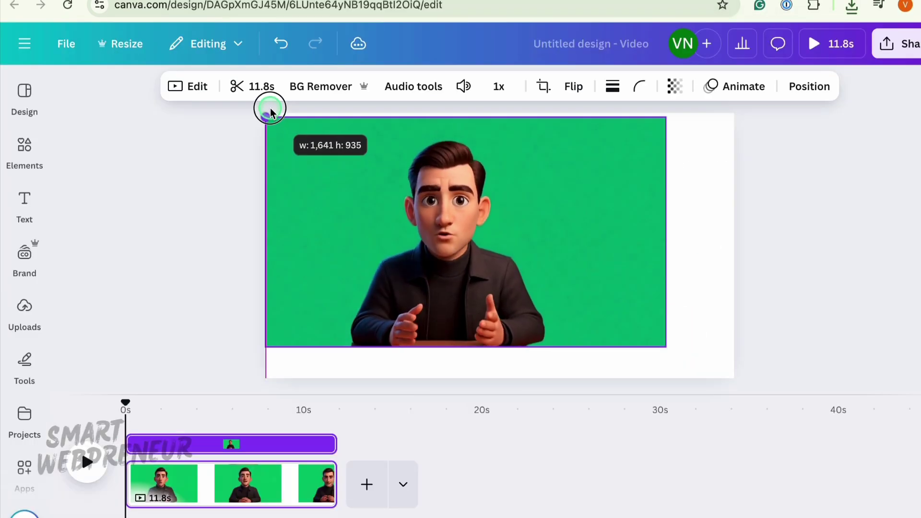
Enlarge the green screen video to fill the page, pause it, and remove its background
drag(607, 324, 672, 283)
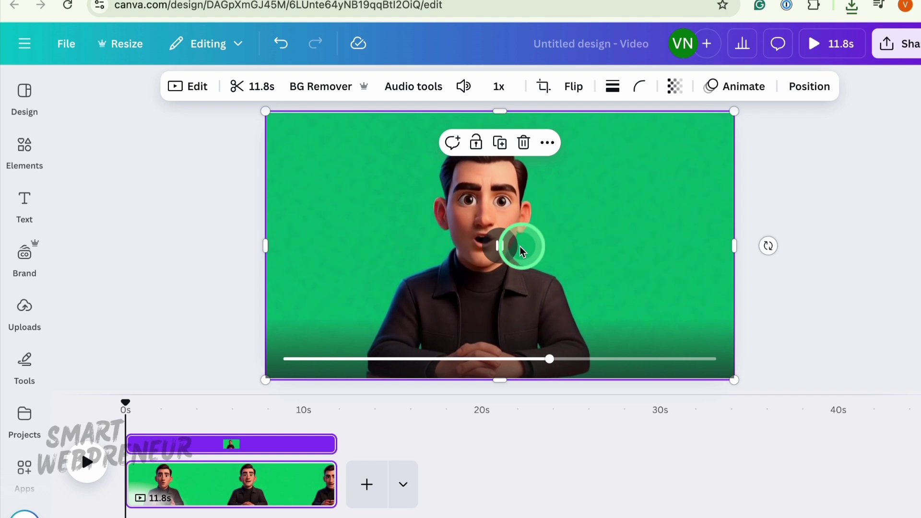
click(500, 246)
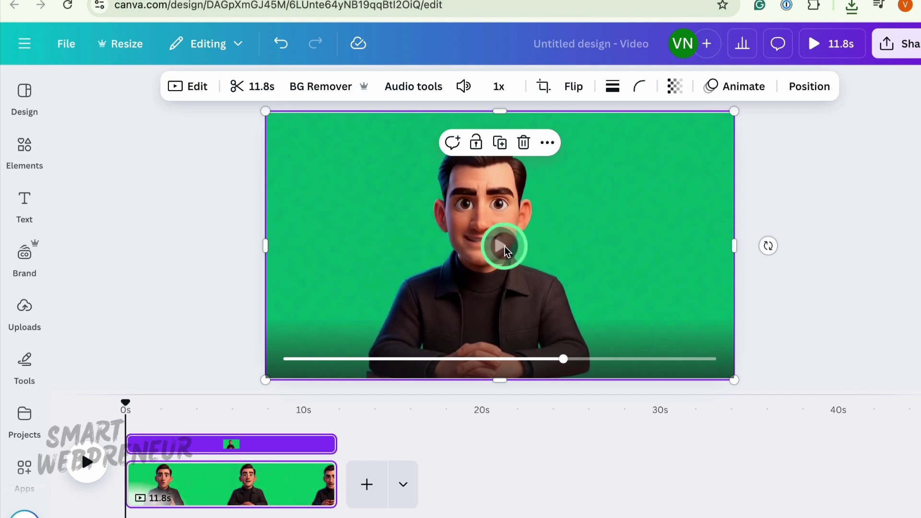
click(321, 92)
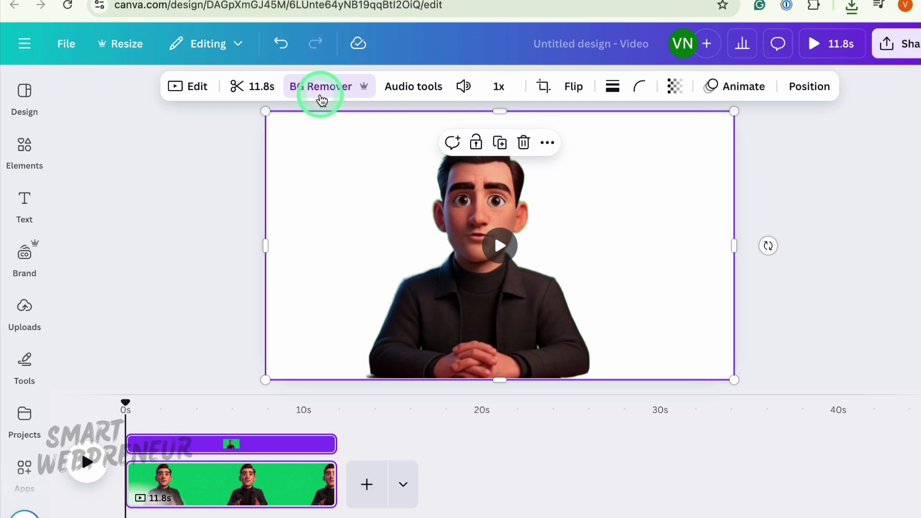
Shrink the background-free avatar video toward the page's bottom-right corner
click(249, 223)
click(336, 177)
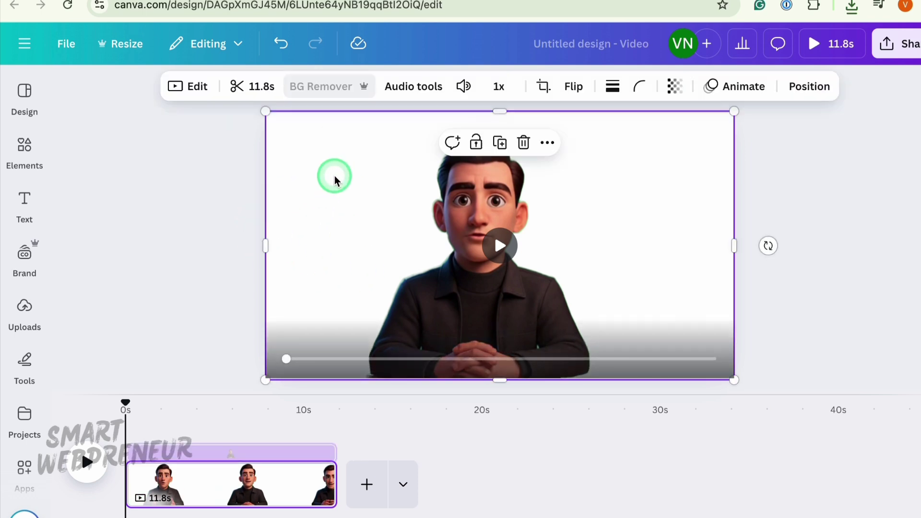
click(276, 117)
drag(266, 111, 372, 158)
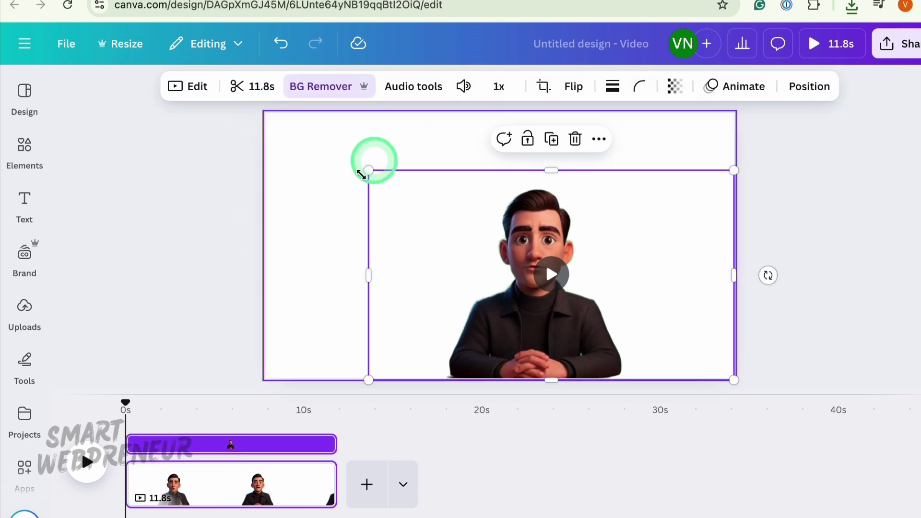
Add the 36-second aerial beach video as a full-page layer and send it behind the avatar
click(139, 432)
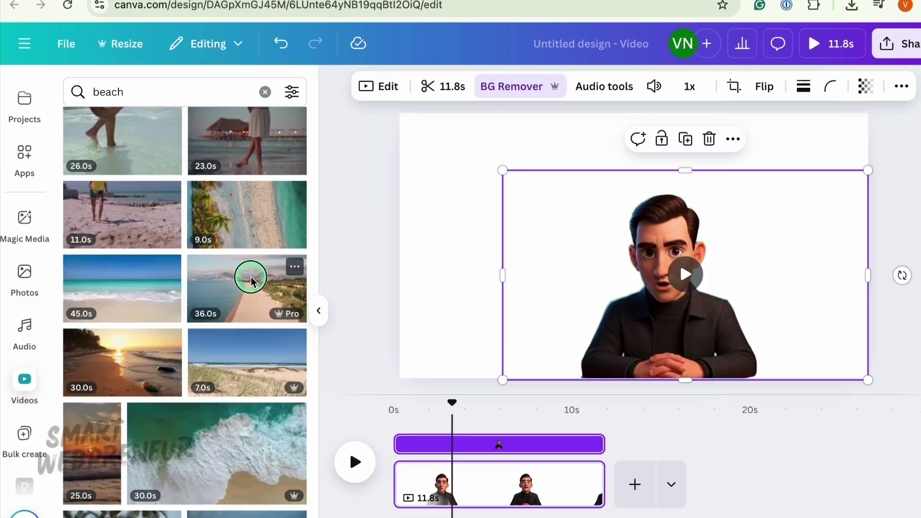
drag(247, 273, 442, 133)
click(883, 87)
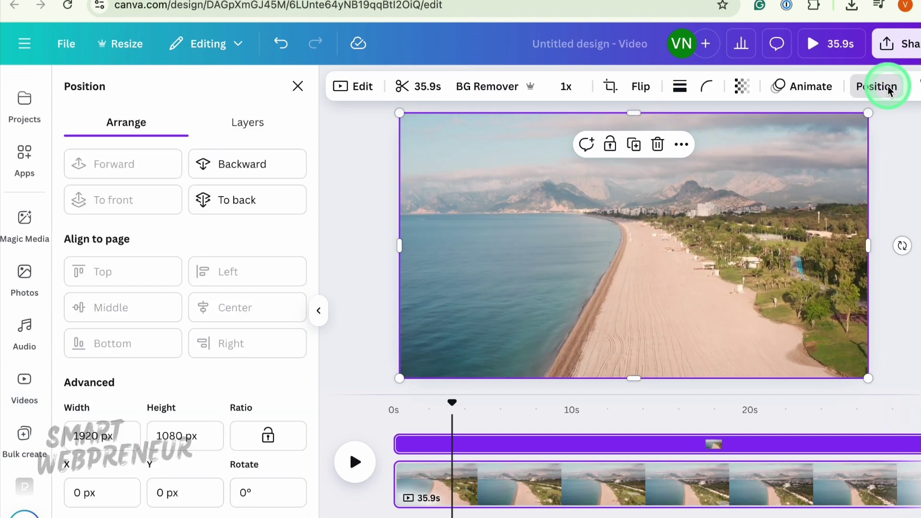
click(443, 182)
click(291, 200)
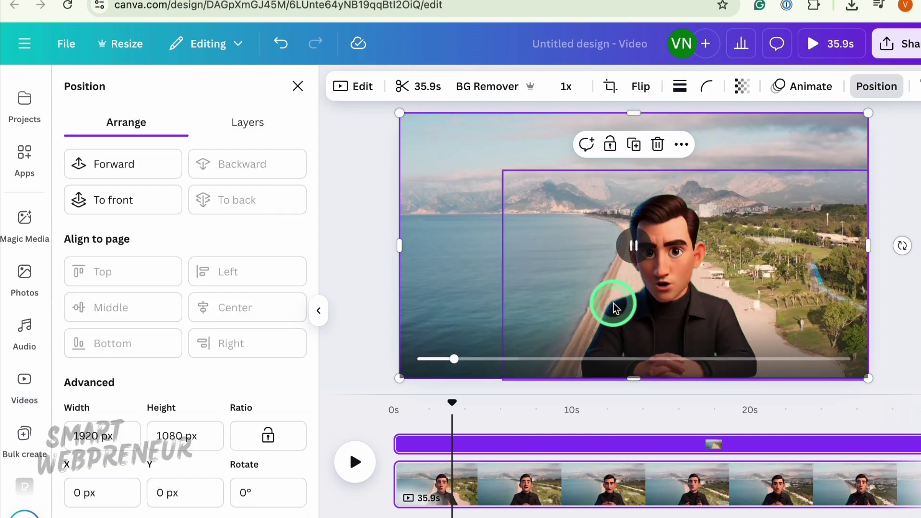
Shrink the avatar video into the beach scene's bottom-right corner and play the composition
click(503, 171)
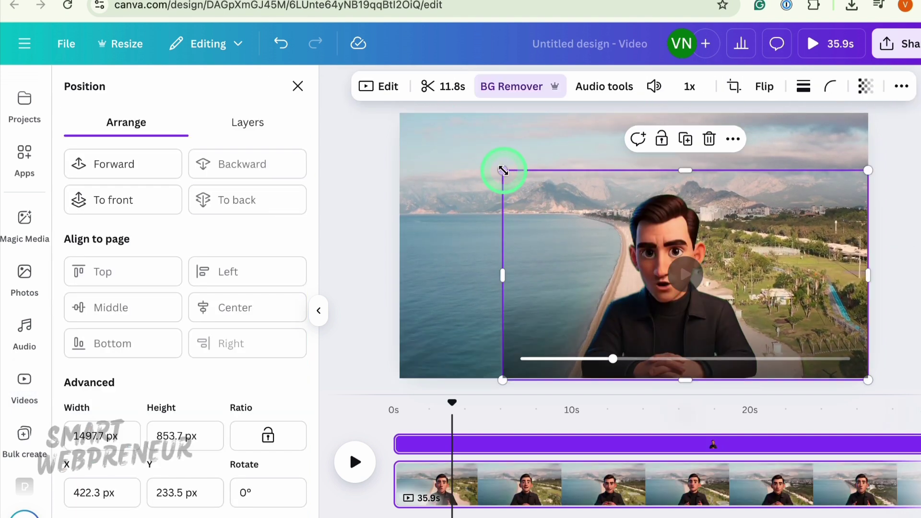
drag(502, 171, 699, 207)
click(360, 459)
click(643, 208)
click(767, 345)
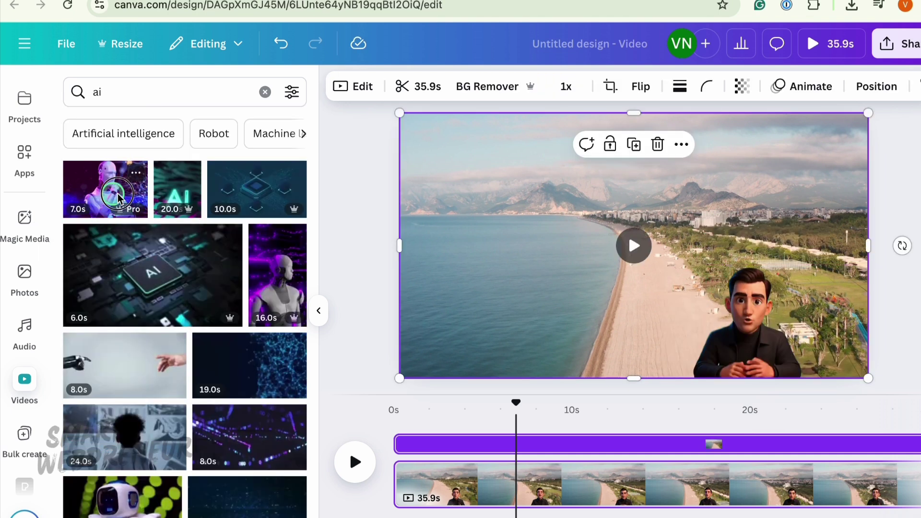
Replace the beach background with the thinking robot video, and replace that with the 8-second robotic and human hands video
drag(117, 197, 427, 134)
click(408, 231)
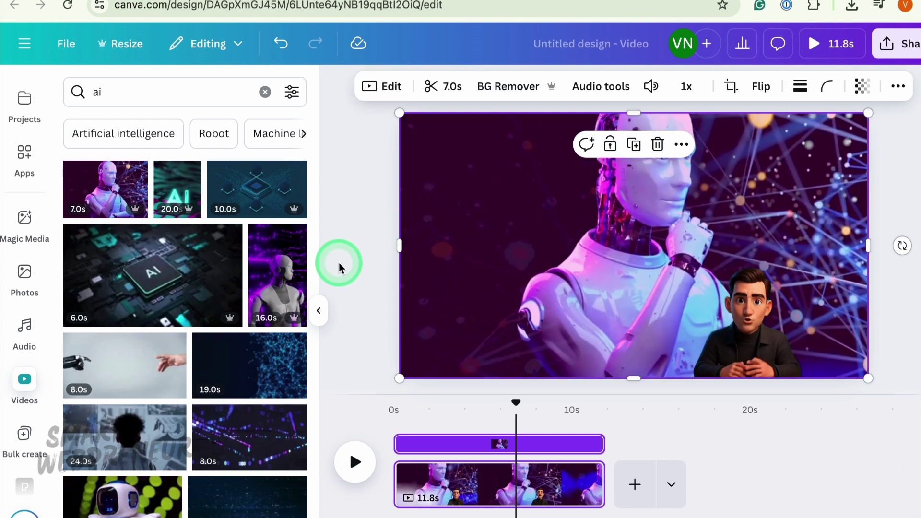
drag(131, 379, 421, 130)
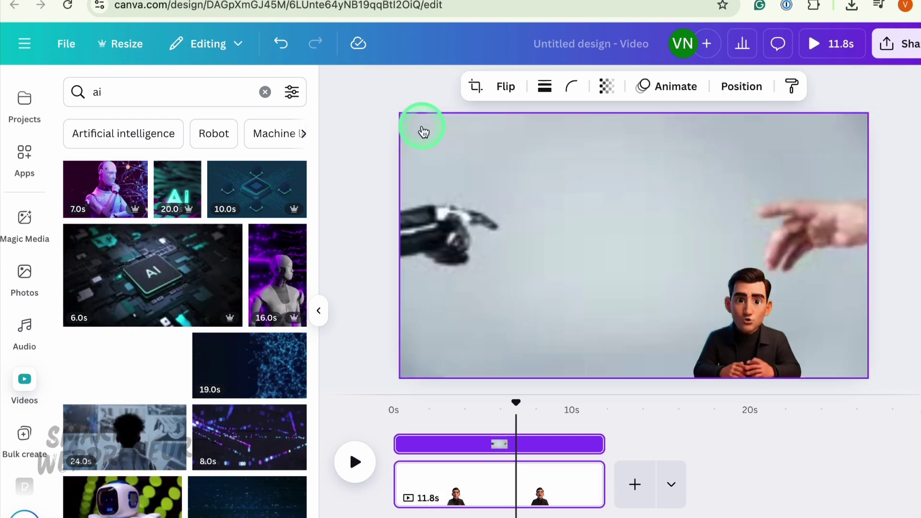
Enlarge the avatar video in the bottom-right corner over the hands background and deselect it
click(746, 312)
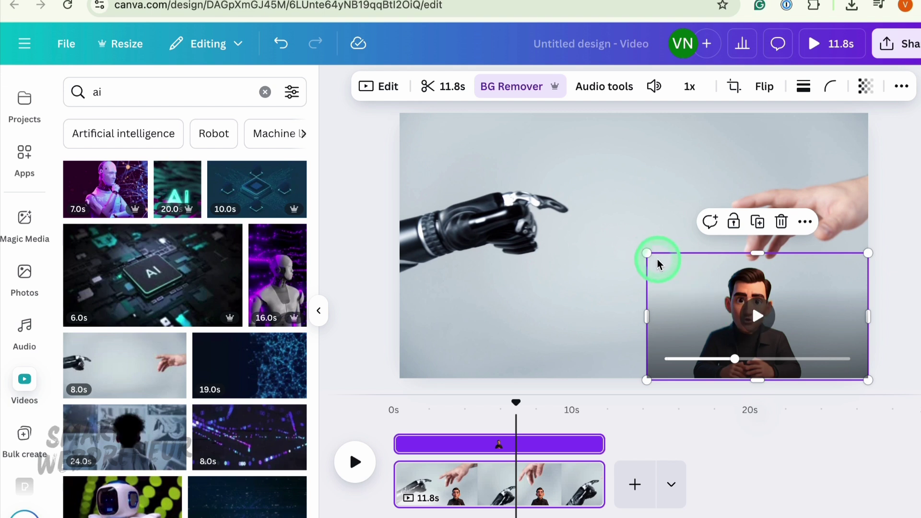
drag(644, 257, 604, 230)
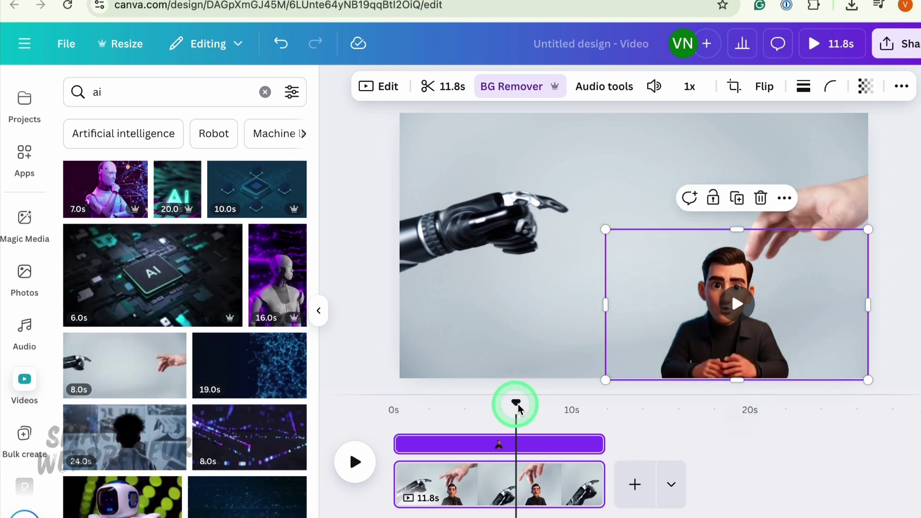
click(366, 397)
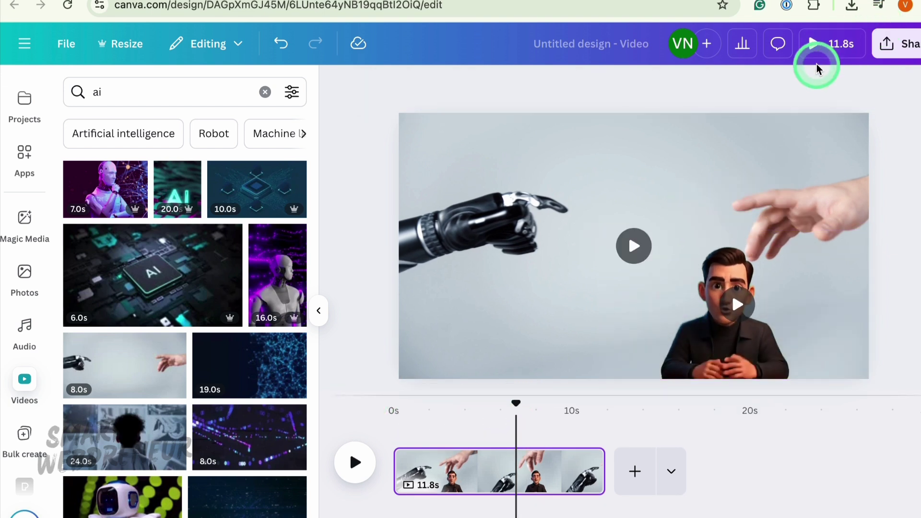
Preview the avatar composition over the robotic and human hands background at full size, and return to the editor
click(817, 46)
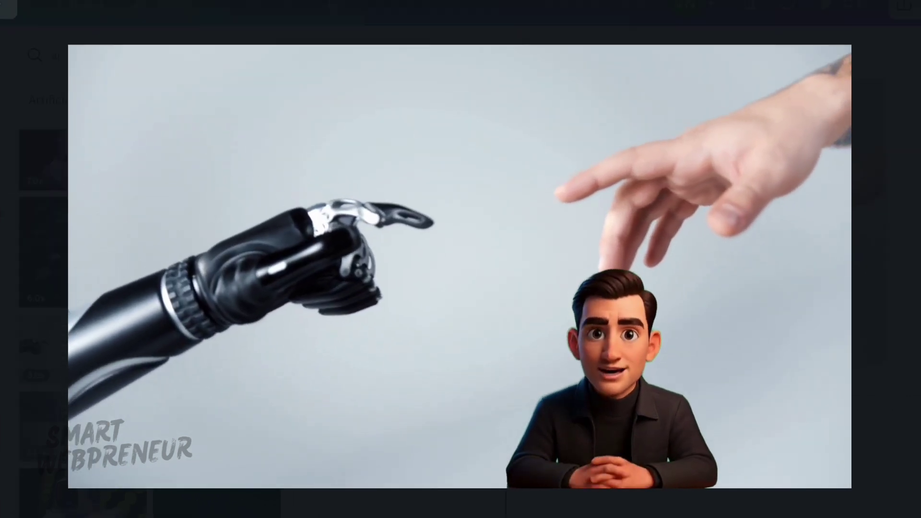
click(312, 166)
click(491, 191)
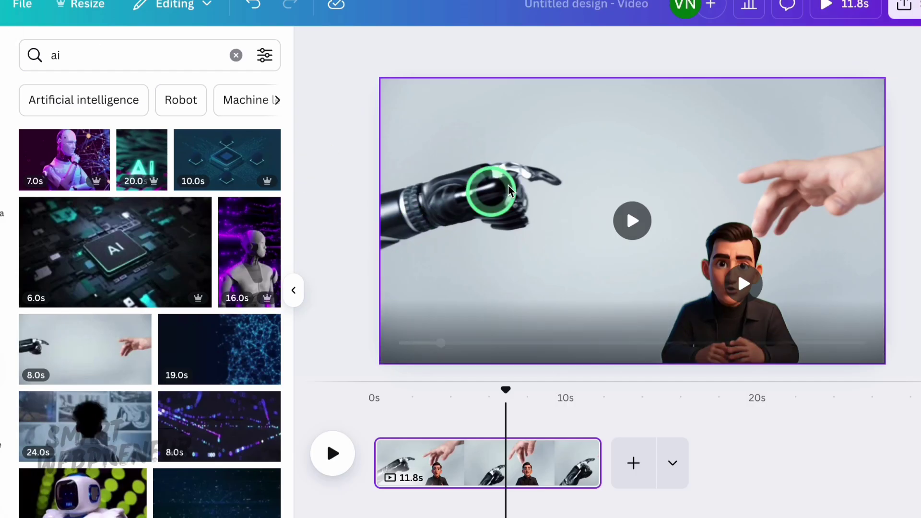
click(598, 206)
click(730, 220)
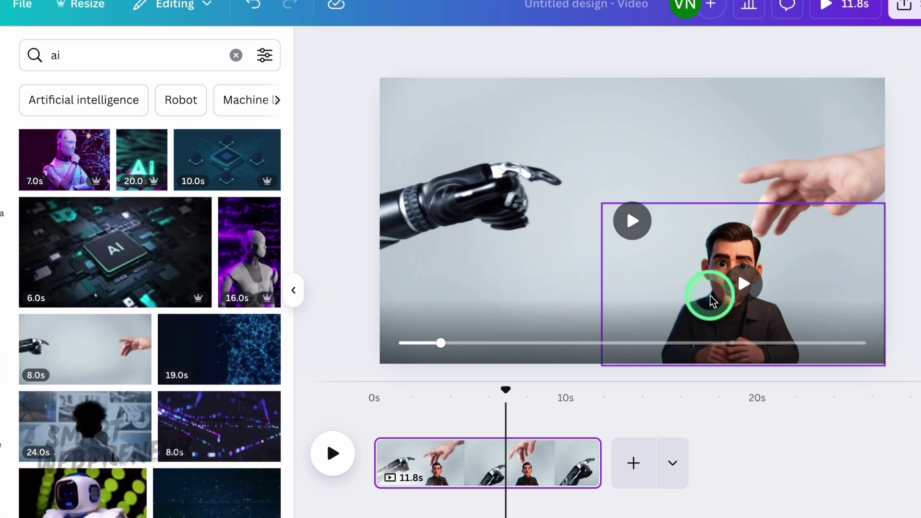
click(787, 140)
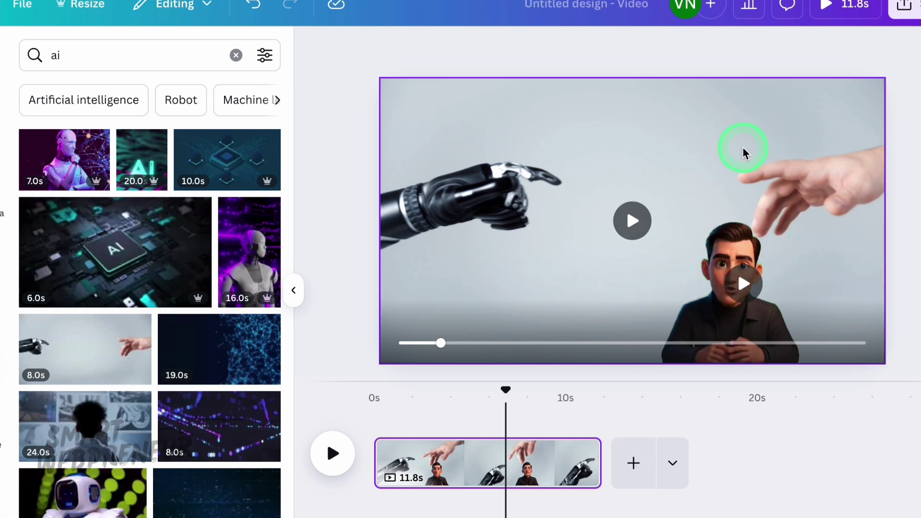
key(Escape)
Replace the background with the 10-second hooded figure and glowing sphere video, and move the avatar to the scene's bottom-left corner
scroll(229, 326, down, 8)
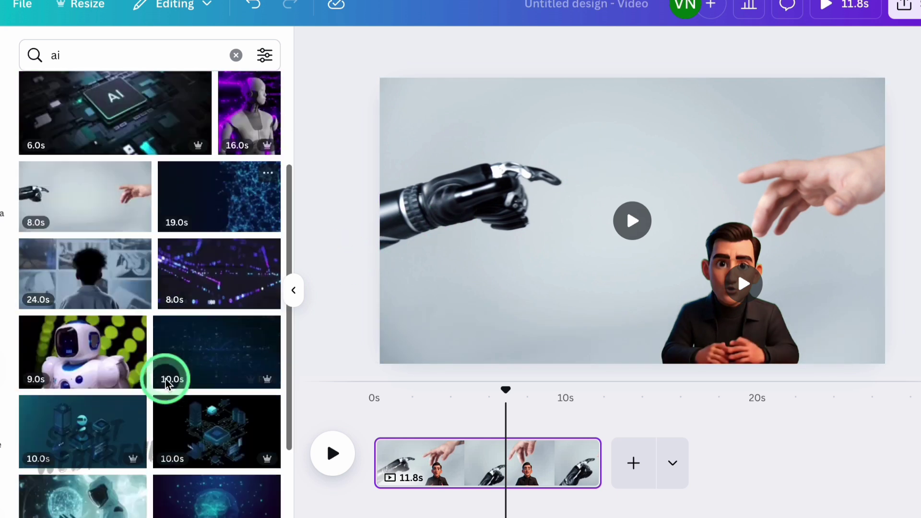
drag(78, 314, 399, 115)
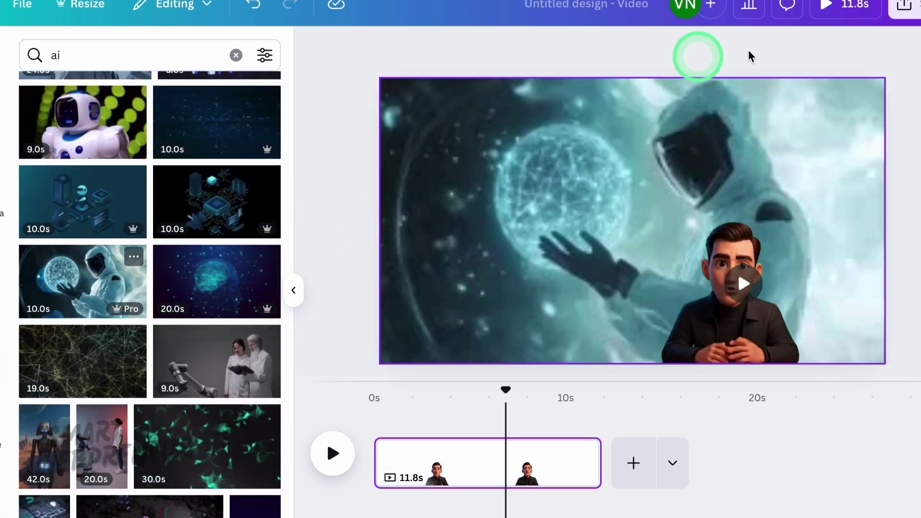
drag(734, 258, 497, 270)
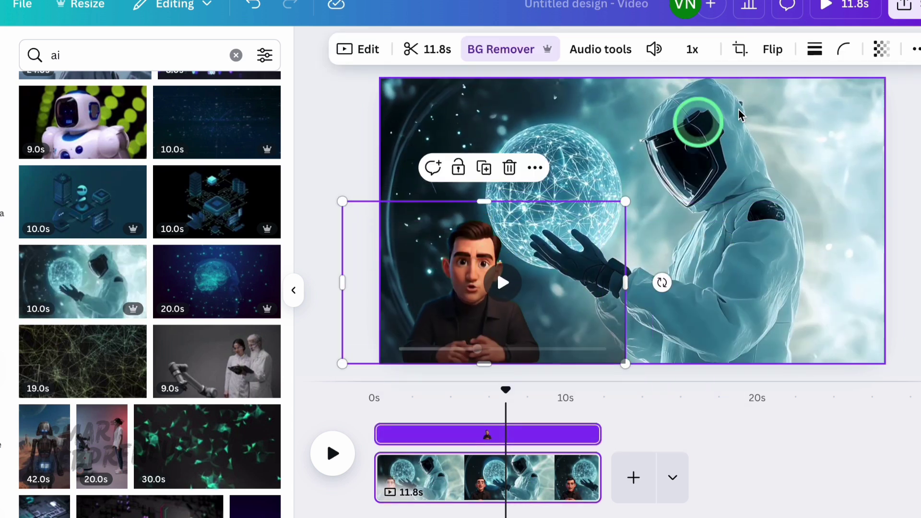